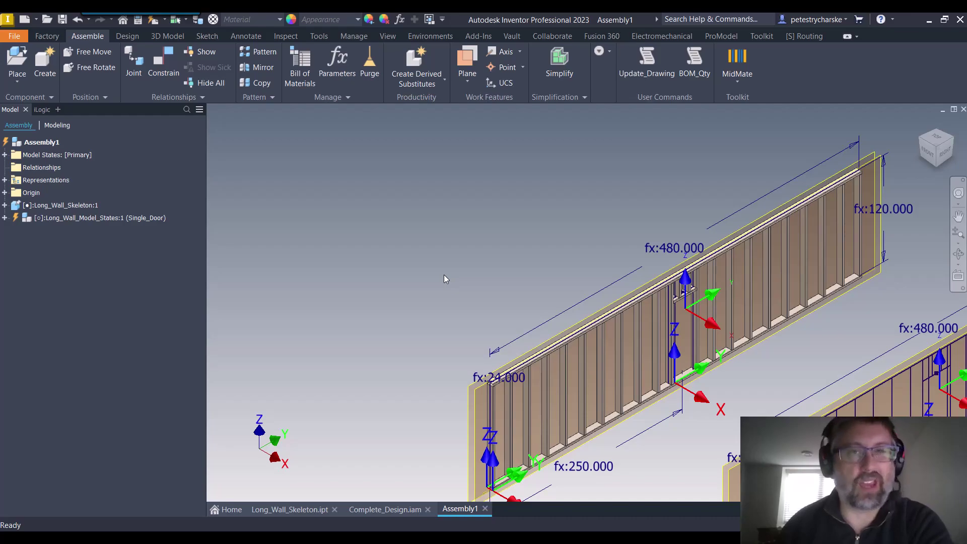
# Step: Constrain the single-door wall's UCS onto the skeleton wall's UCS with a coordinate-system constraint
pyautogui.press('Home')
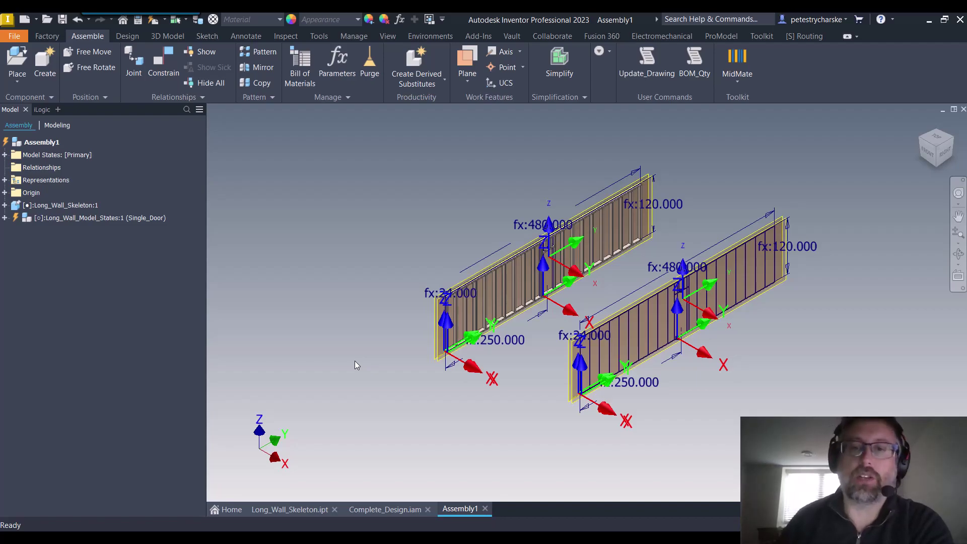
pyautogui.click(411, 203)
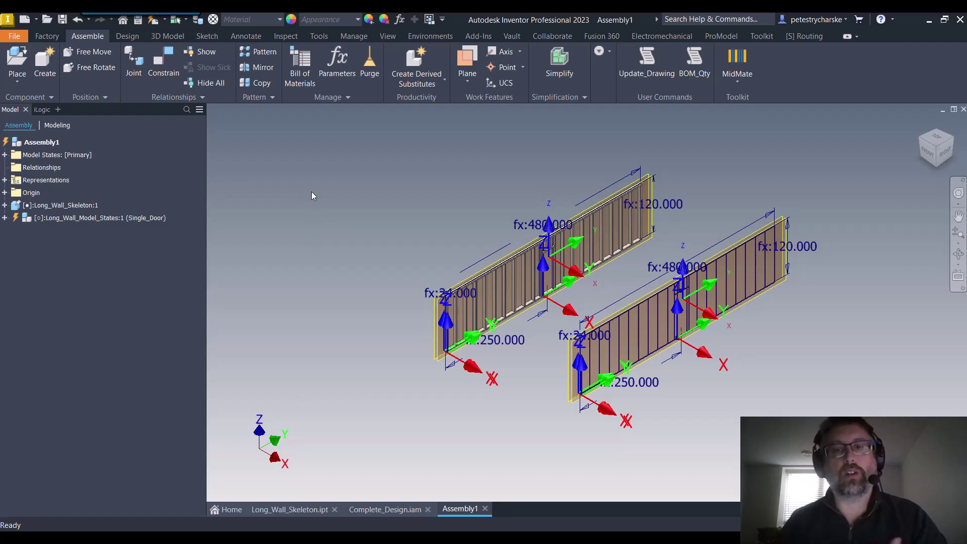
pyautogui.scroll(3, 380, 221)
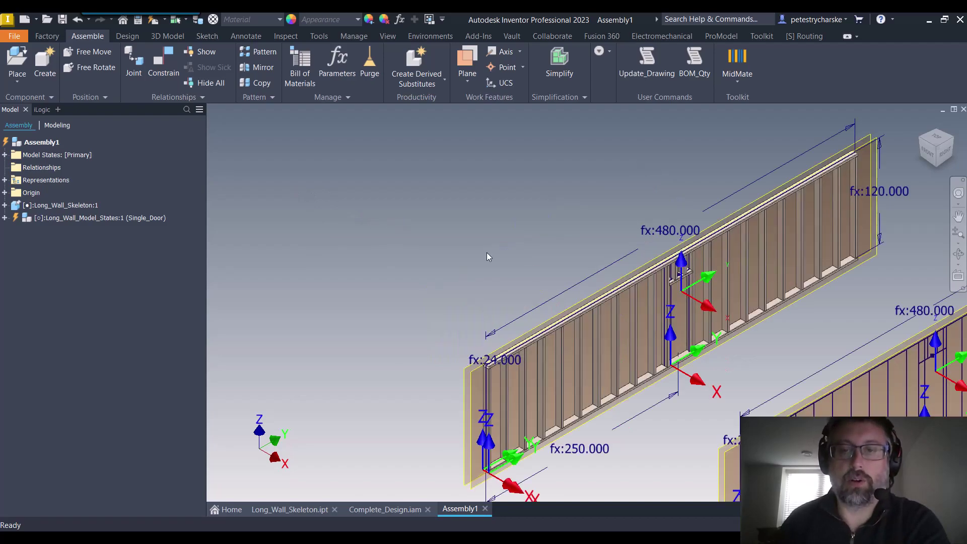
pyautogui.scroll(1, 457, 238)
pyautogui.moveTo(457, 237); pyautogui.dragTo(318, 203, button='middle')
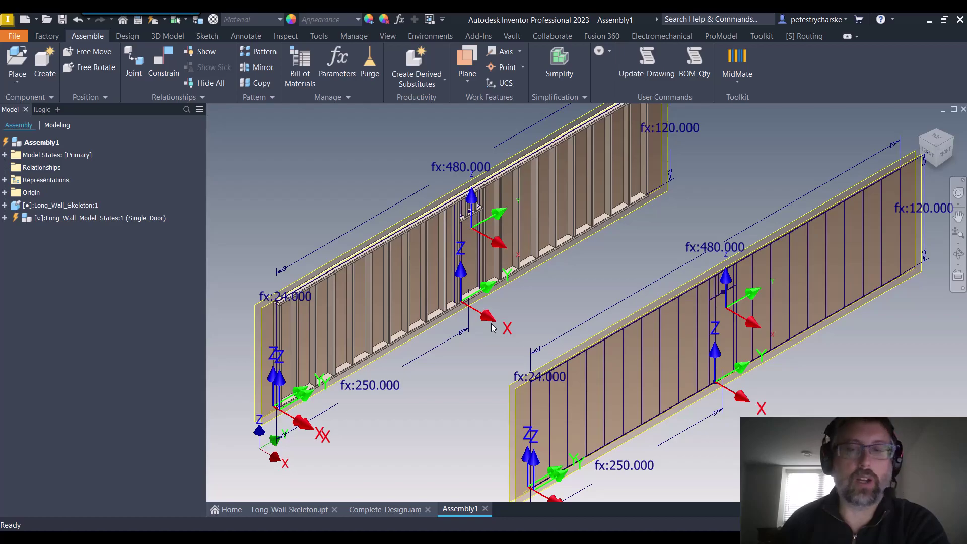
pyautogui.rightClick(725, 174)
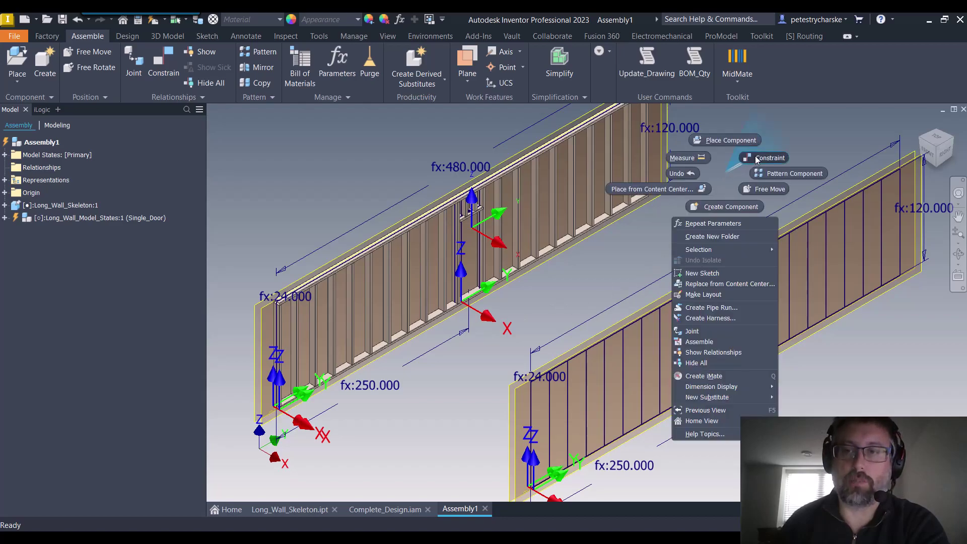
pyautogui.click(755, 158)
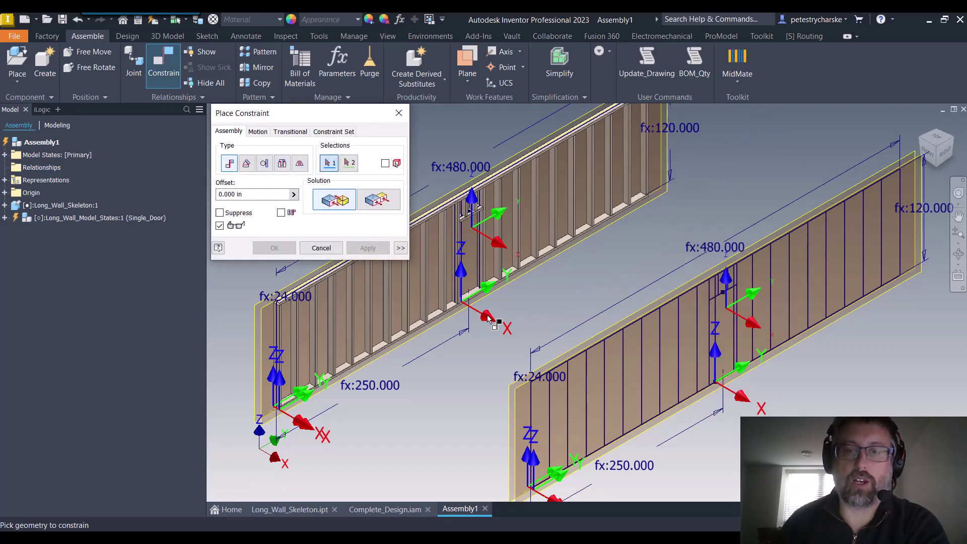
pyautogui.click(329, 132)
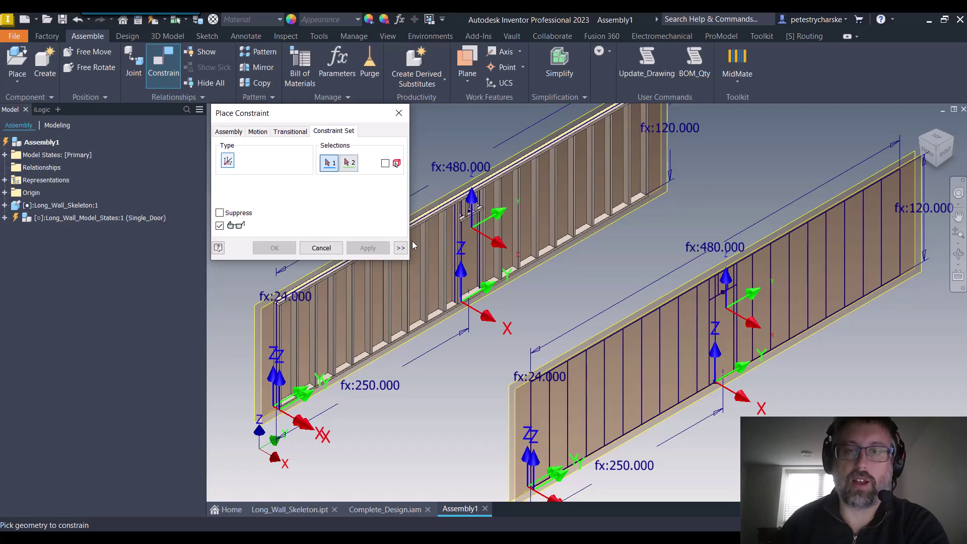
pyautogui.click(490, 322)
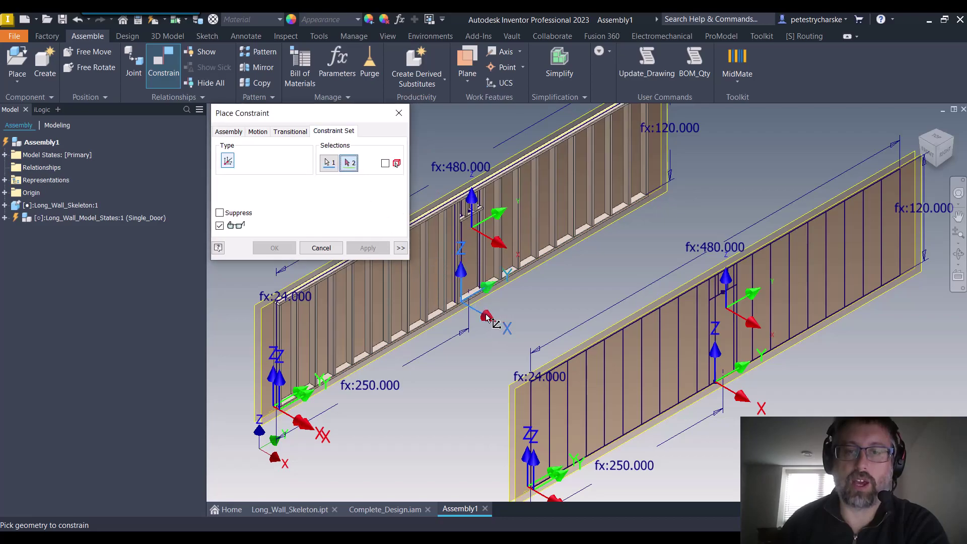
pyautogui.click(749, 403)
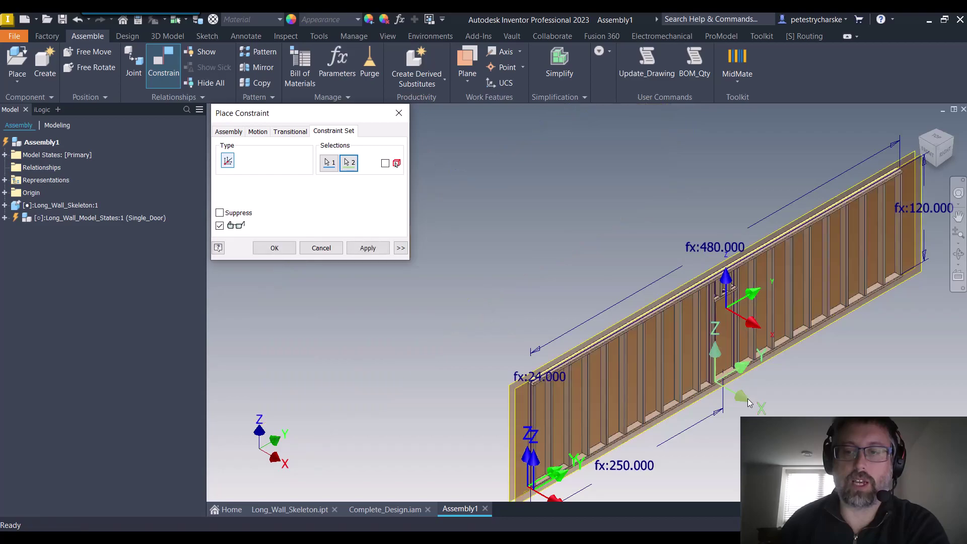
pyautogui.click(275, 248)
pyautogui.scroll(-1, 530, 253)
pyautogui.scroll(-1, 530, 255)
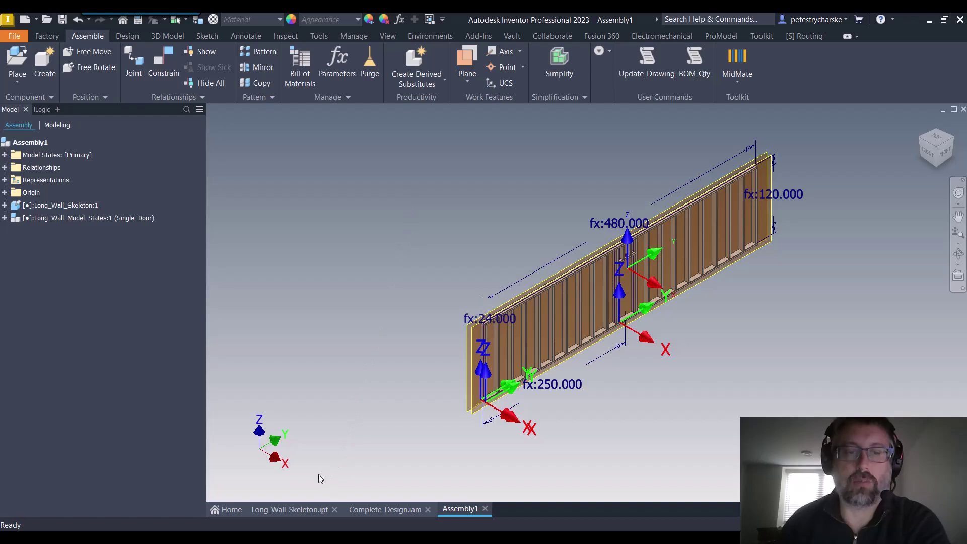
# Step: In Long_Wall_Skeleton.ipt, move the End of Part marker above UCS_Air_Handler
pyautogui.click(295, 511)
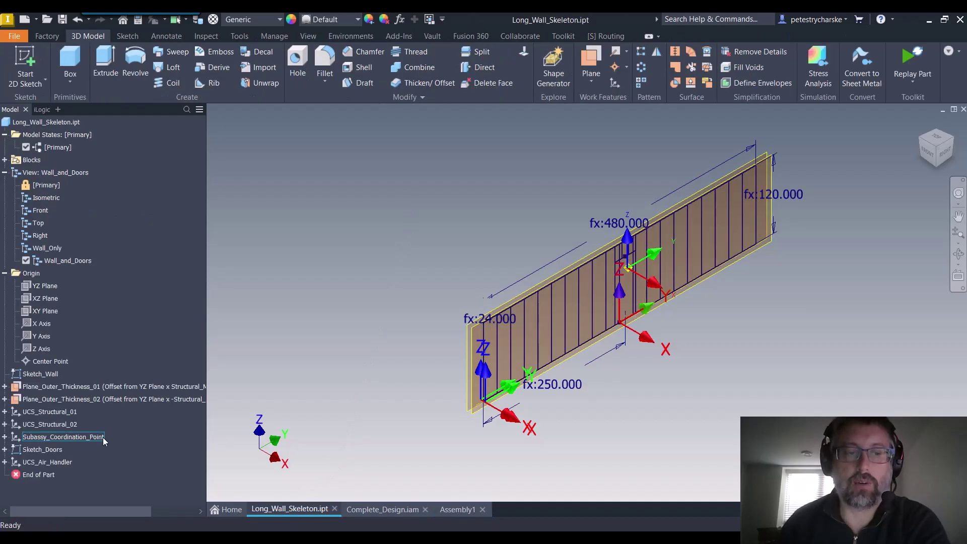
pyautogui.click(61, 463)
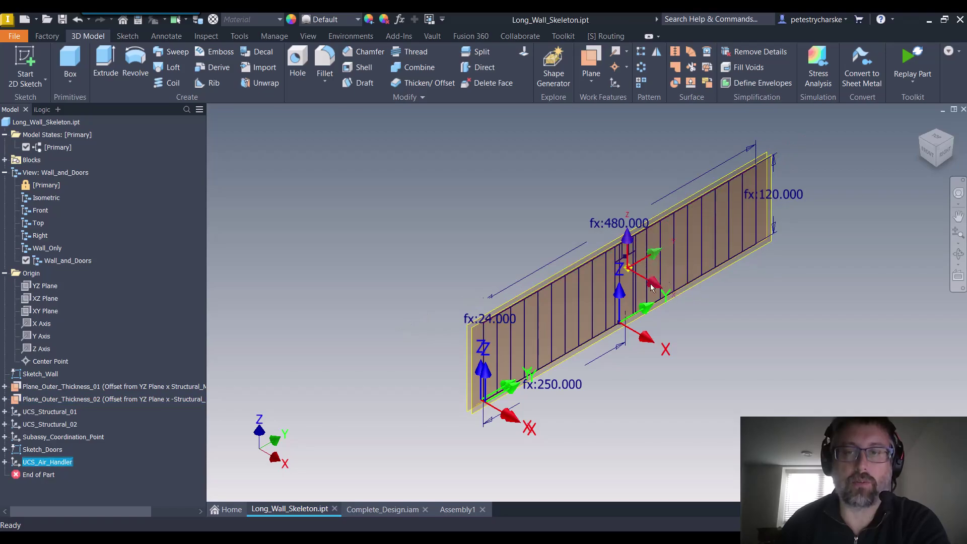
pyautogui.click(59, 463)
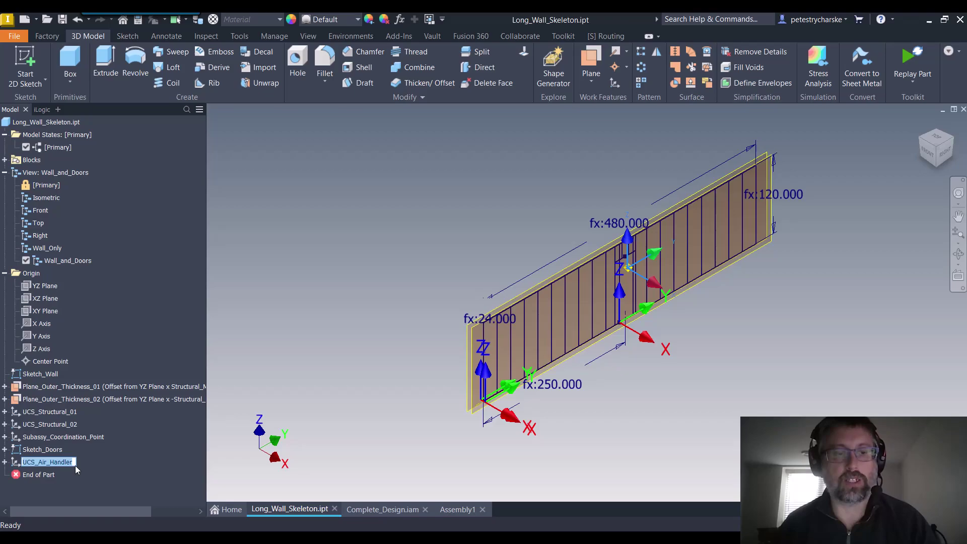
pyautogui.click(195, 387)
pyautogui.click(45, 462)
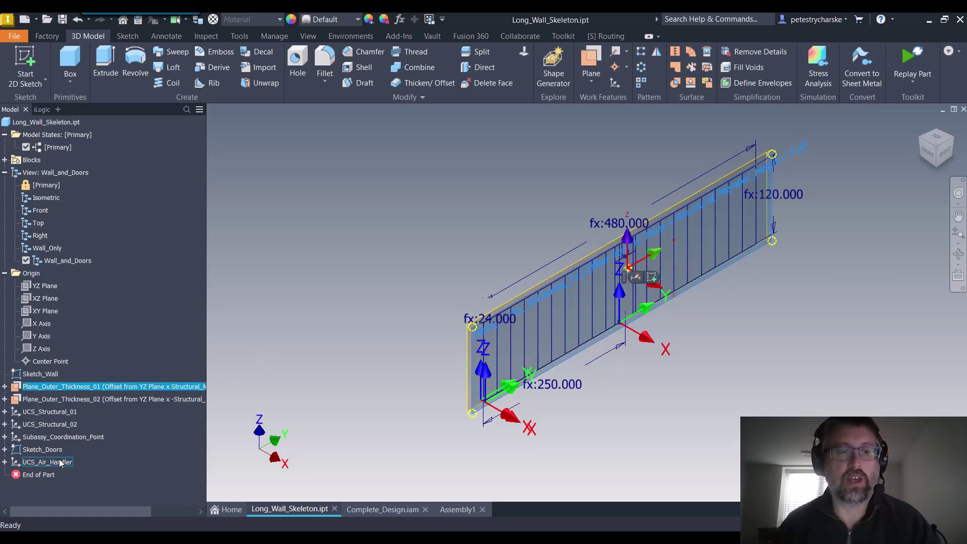
pyautogui.rightClick(56, 462)
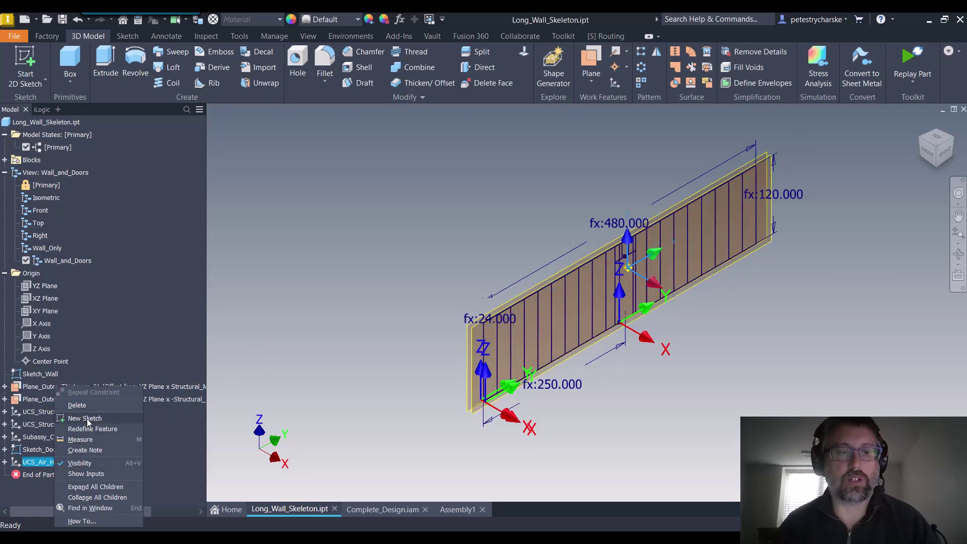
pyautogui.click(284, 397)
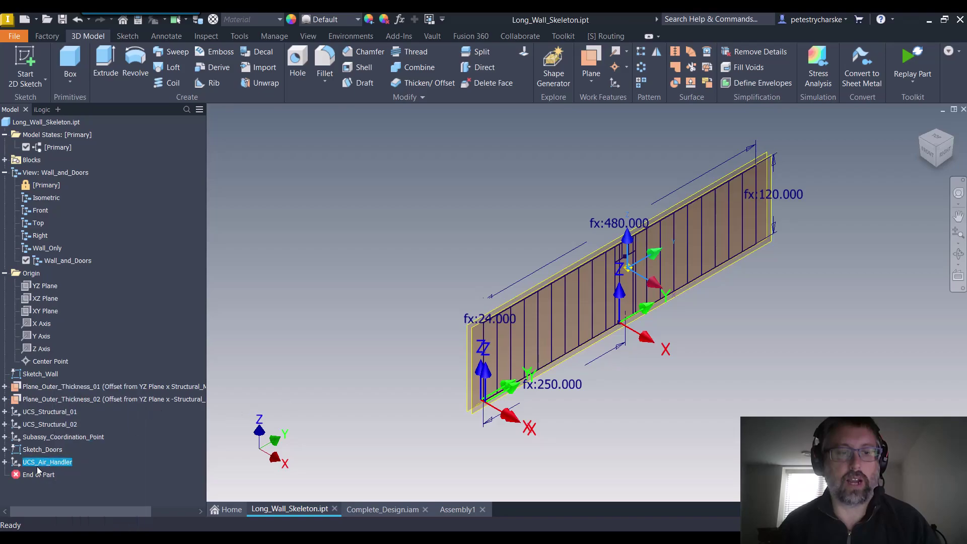
pyautogui.moveTo(34, 473); pyautogui.dragTo(39, 464)
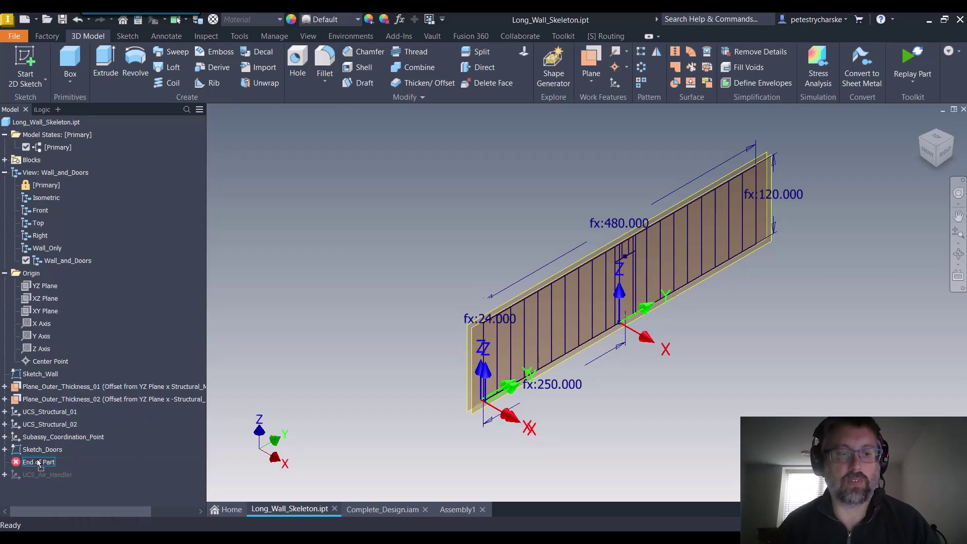
# Step: Create a new UCS with its origin at the part's Center Point
pyautogui.click(616, 86)
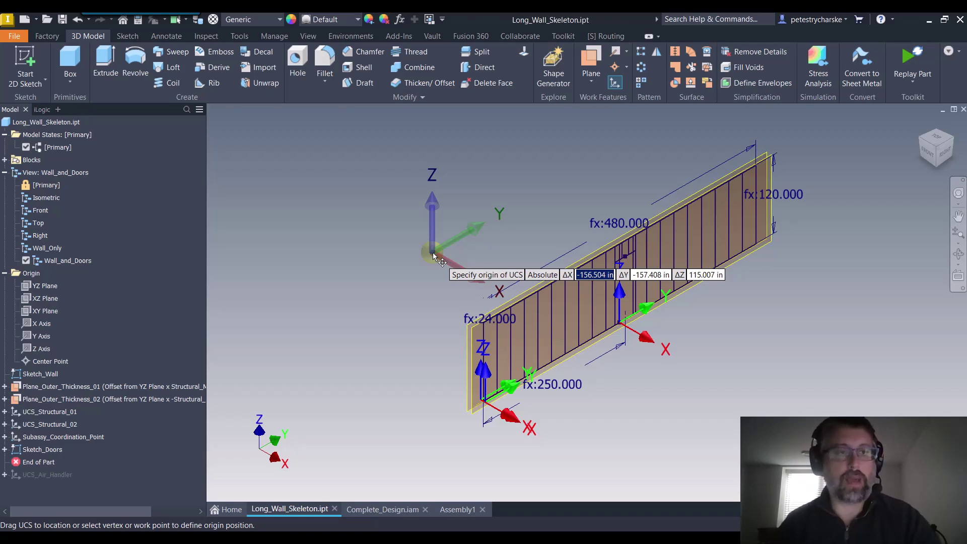
pyautogui.click(52, 364)
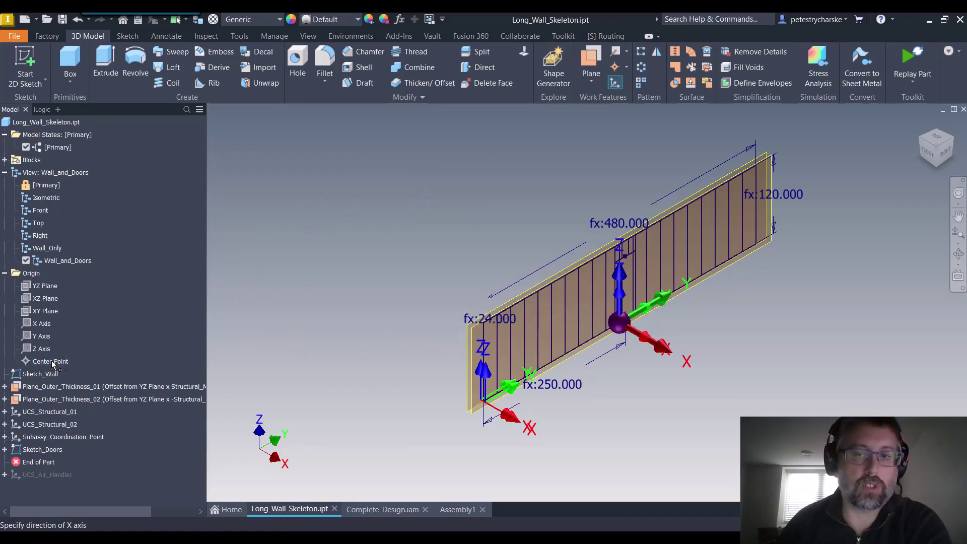
pyautogui.rightClick(403, 245)
pyautogui.click(448, 246)
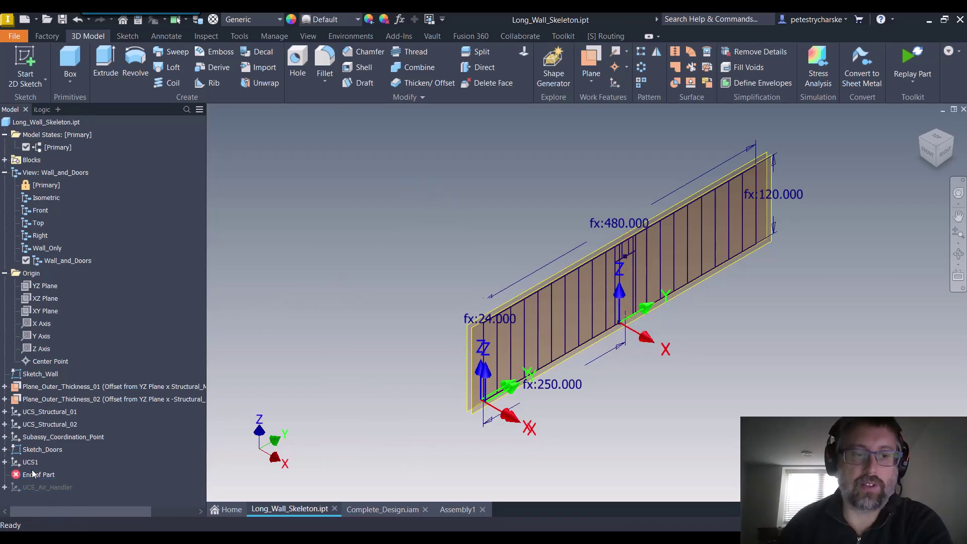
# Step: Rename UCS1 to UCS_Air_Handler_2 in the browser
pyautogui.click(30, 462)
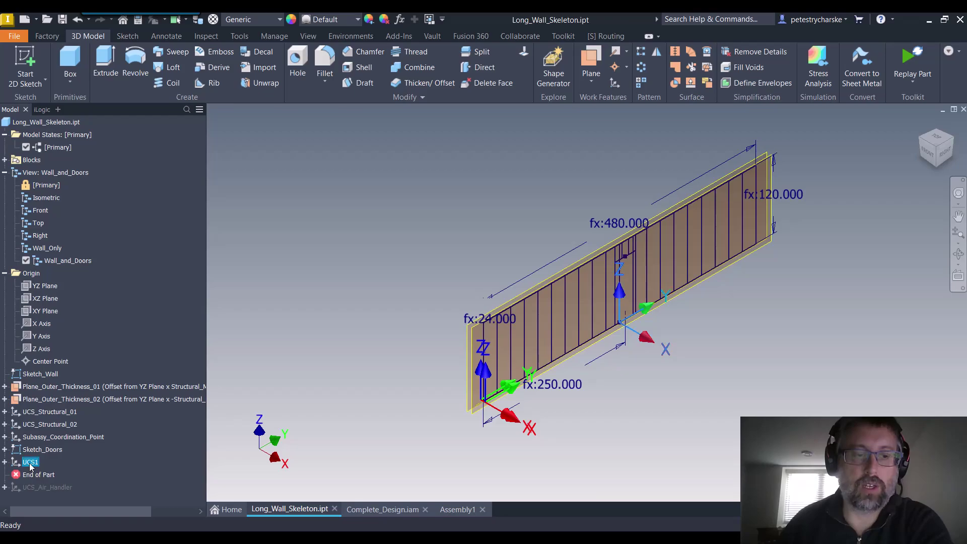
pyautogui.click(35, 465)
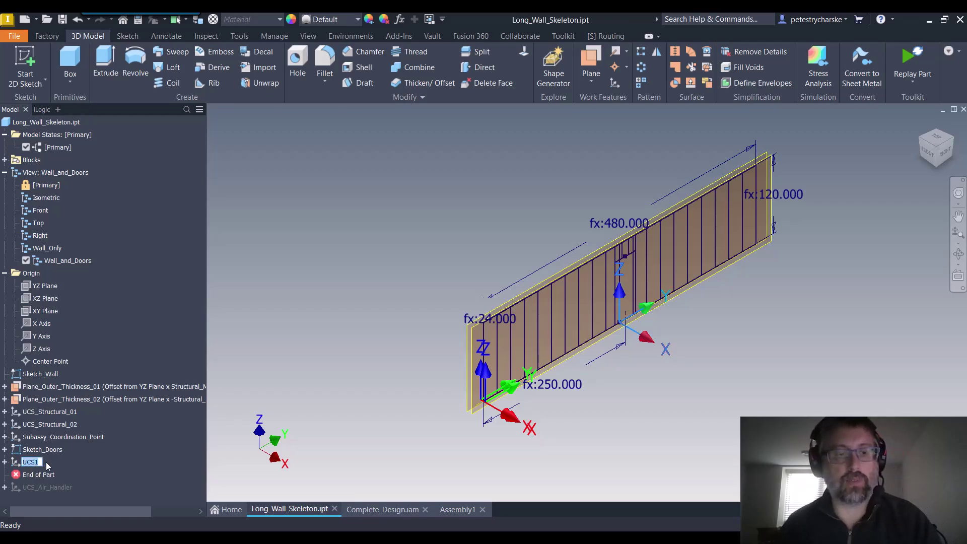
pyautogui.write('UCS_Air_Handler_')
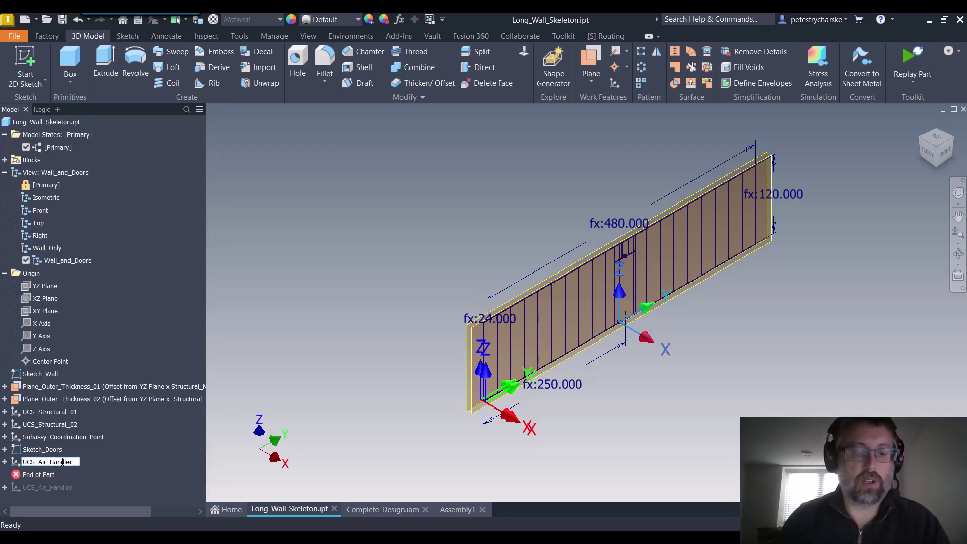
pyautogui.write('2')
pyautogui.press('Return')
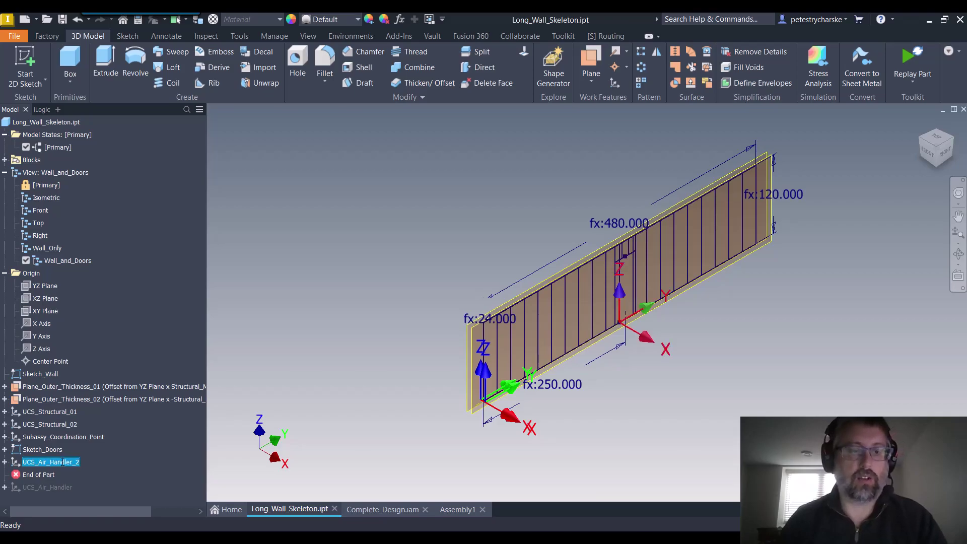
pyautogui.click(250, 365)
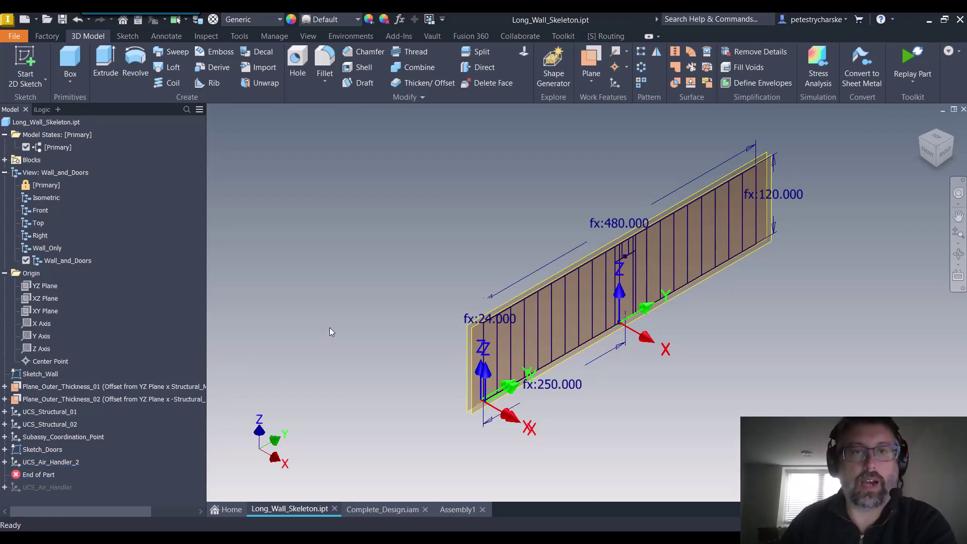
pyautogui.click(402, 20)
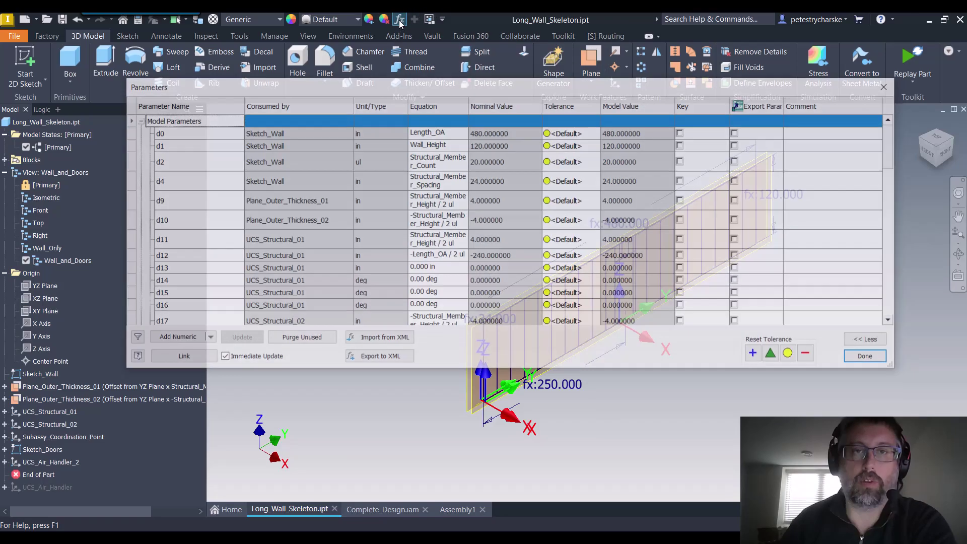
pyautogui.scroll(-5, 454, 226)
pyautogui.scroll(-5, 512, 257)
pyautogui.scroll(-3, 512, 256)
pyautogui.moveTo(492, 250)
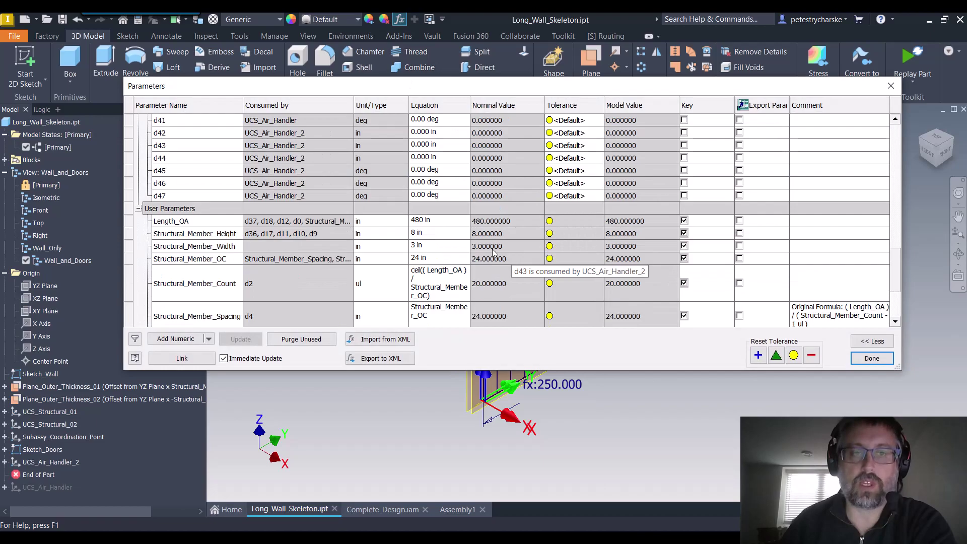
pyautogui.scroll(2, 447, 257)
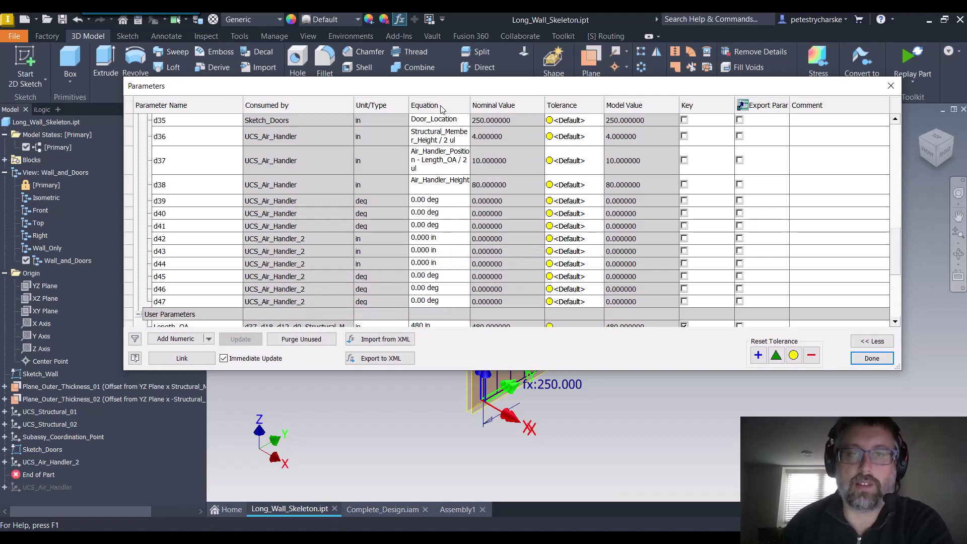
pyautogui.moveTo(429, 93); pyautogui.dragTo(372, 57)
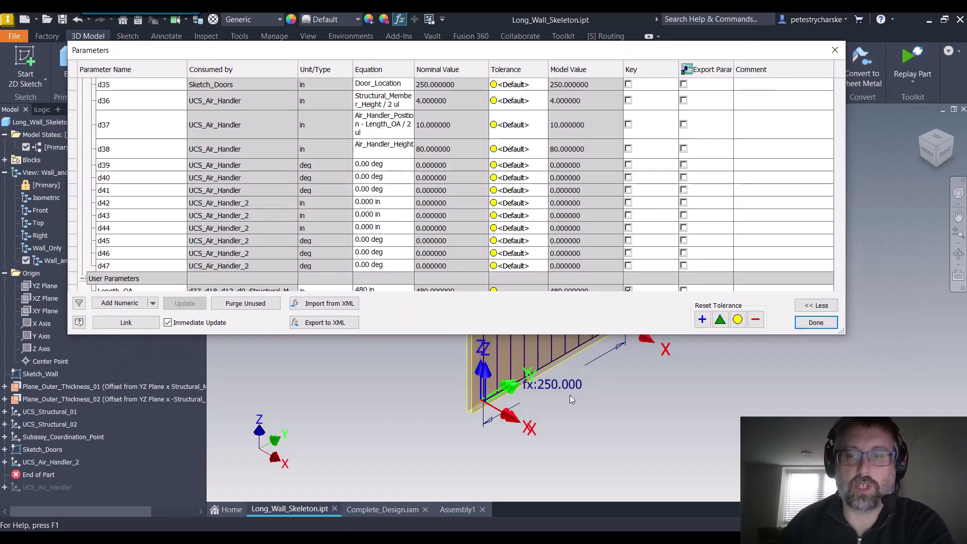
pyautogui.moveTo(570, 396); pyautogui.dragTo(548, 433, button='middle')
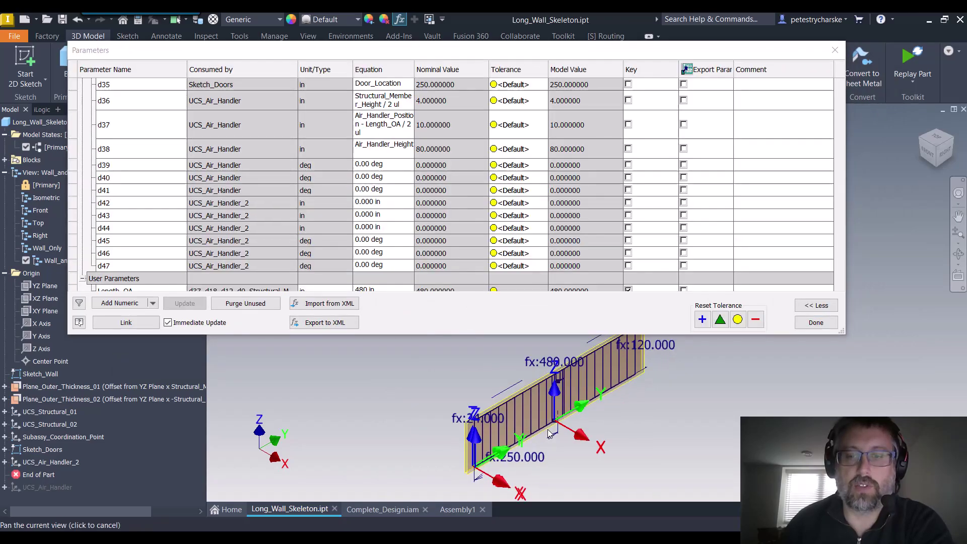
pyautogui.scroll(-3, 450, 395)
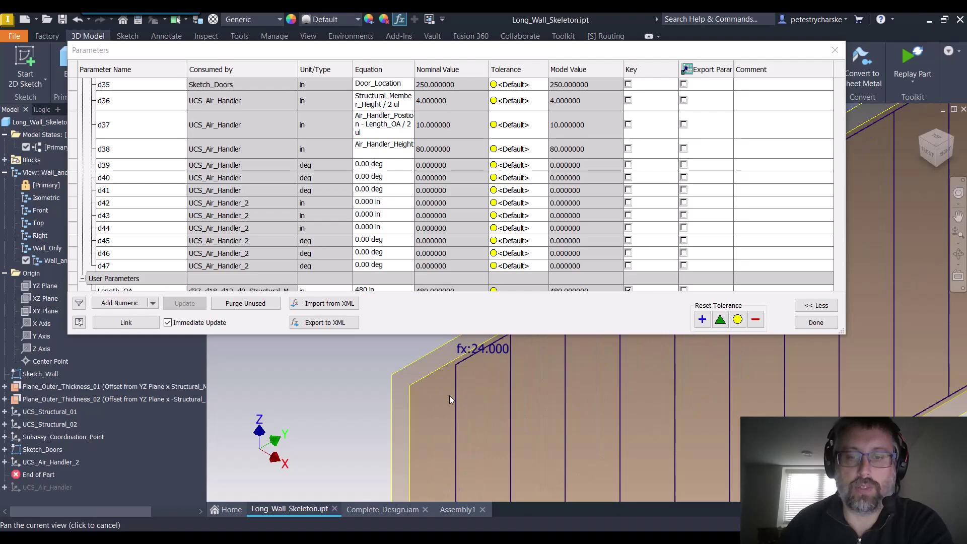
pyautogui.scroll(-2, 392, 374)
pyautogui.scroll(5, 438, 401)
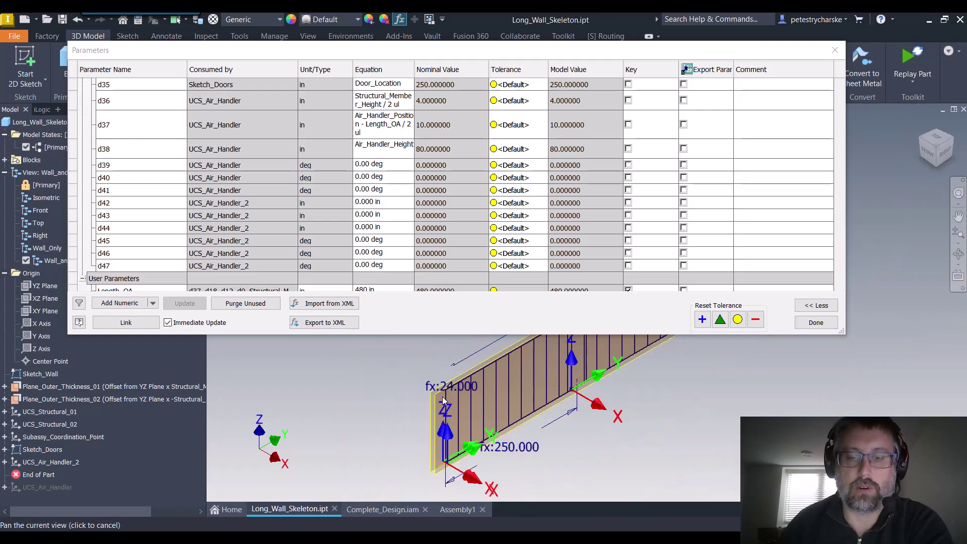
pyautogui.moveTo(555, 378); pyautogui.dragTo(512, 407)
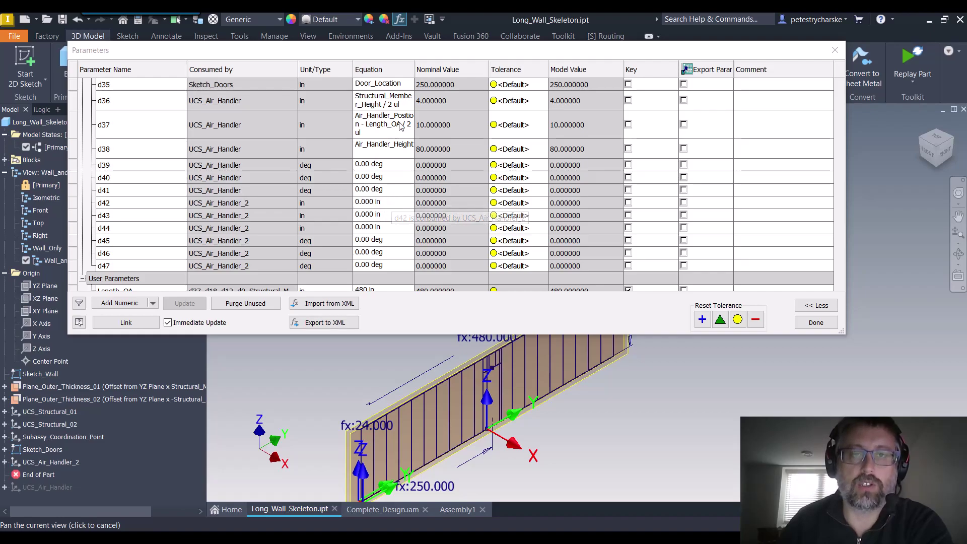
# Step: Set d42 to Structural_Member_Height / 2 ul and d44 to Air_Handler_Height
pyautogui.click(398, 204)
pyautogui.scroll(-3, 395, 226)
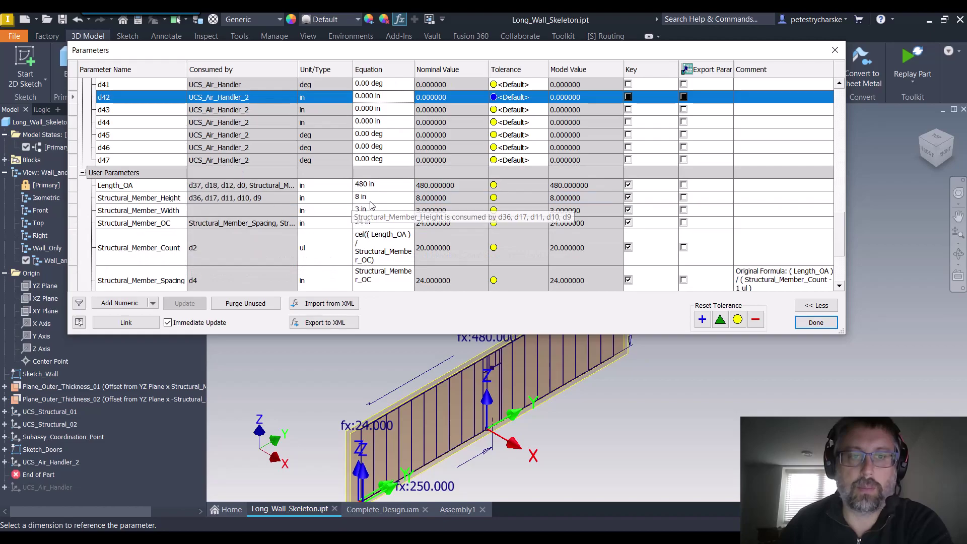
pyautogui.click(164, 198)
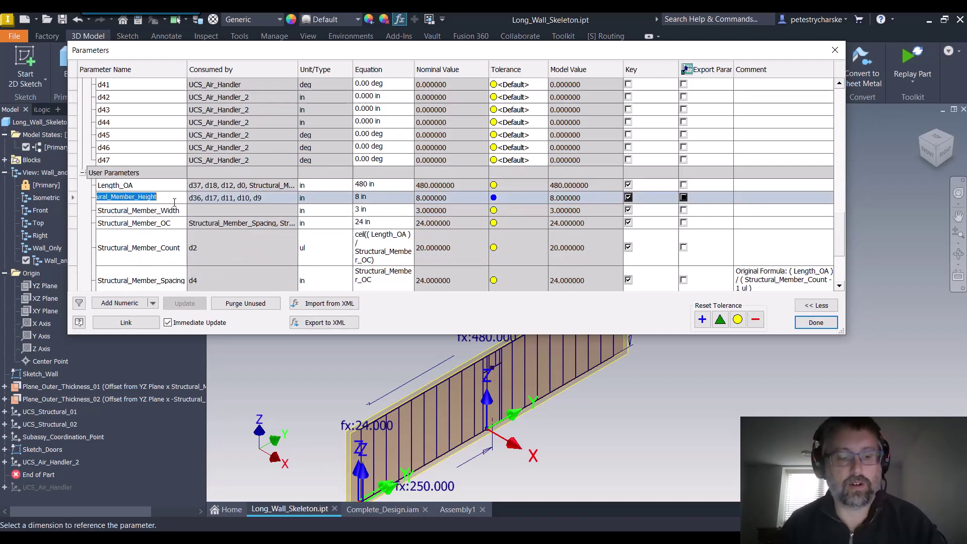
pyautogui.scroll(3, 389, 175)
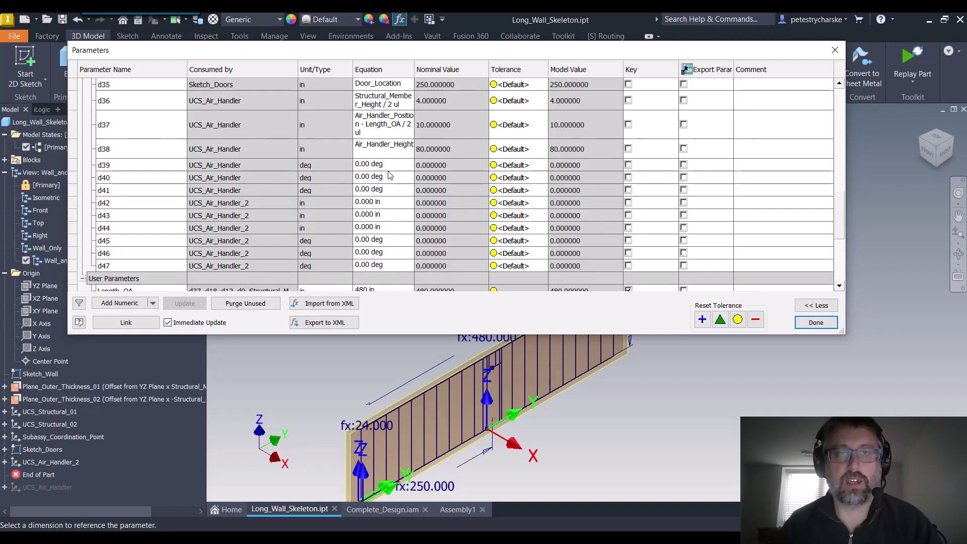
pyautogui.click(400, 204)
pyautogui.hotkey('ctrl', 'v')
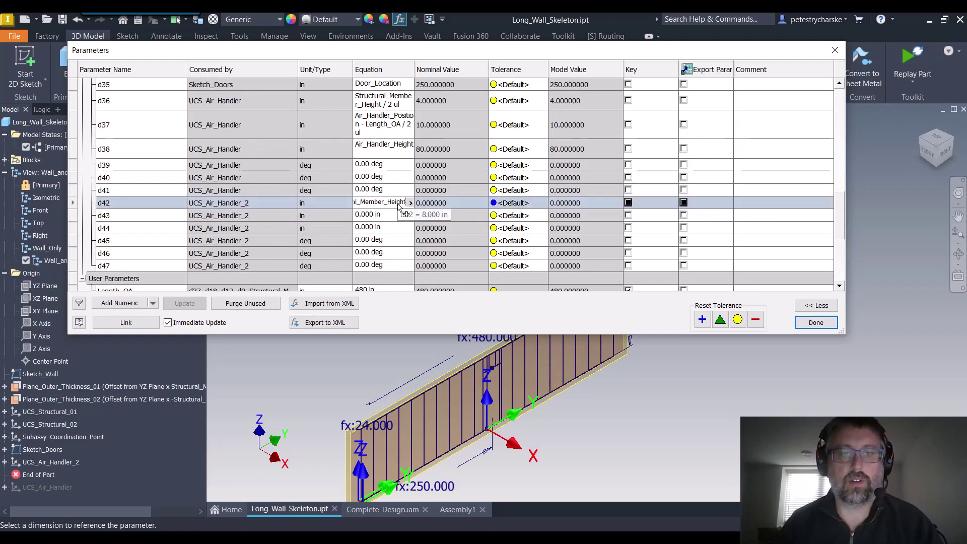
pyautogui.write('/ 2')
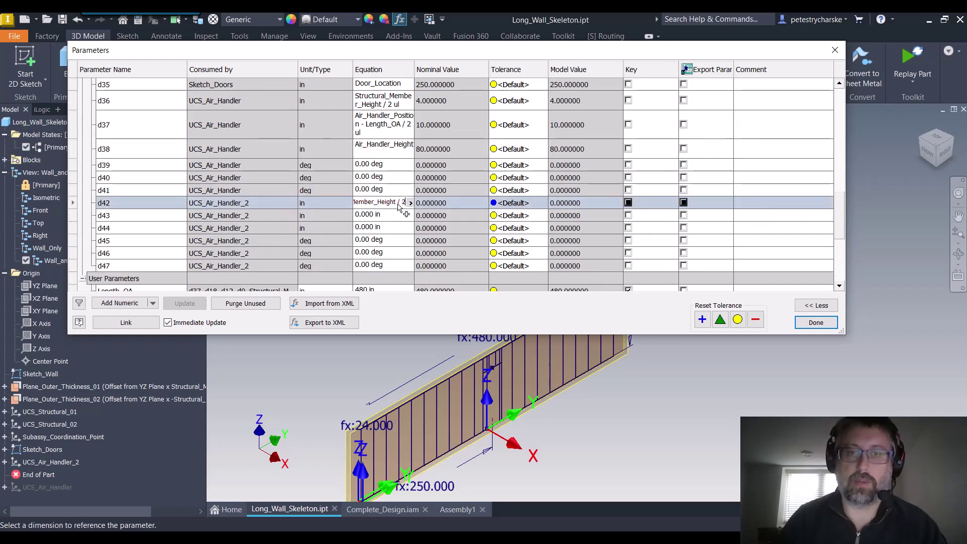
pyautogui.press('Return')
pyautogui.scroll(2, 489, 437)
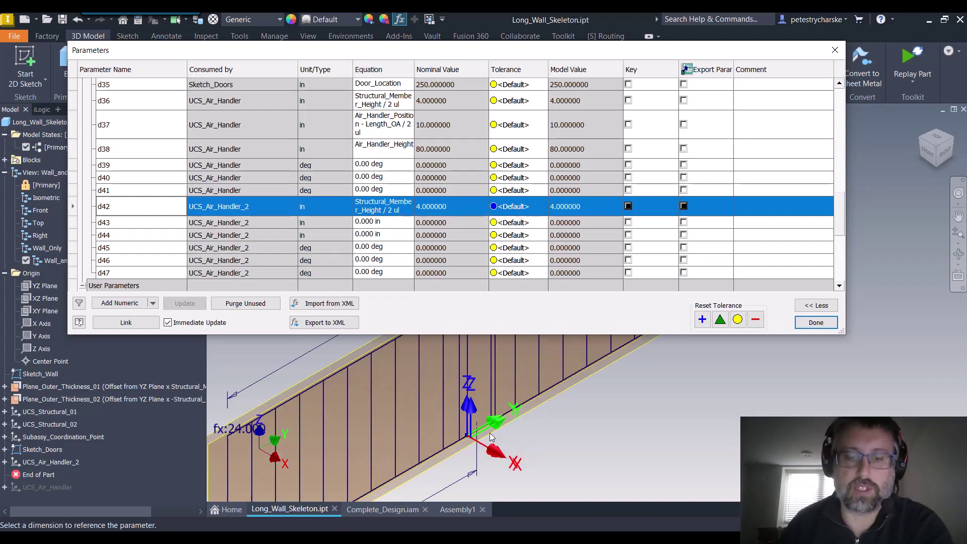
pyautogui.scroll(2, 490, 437)
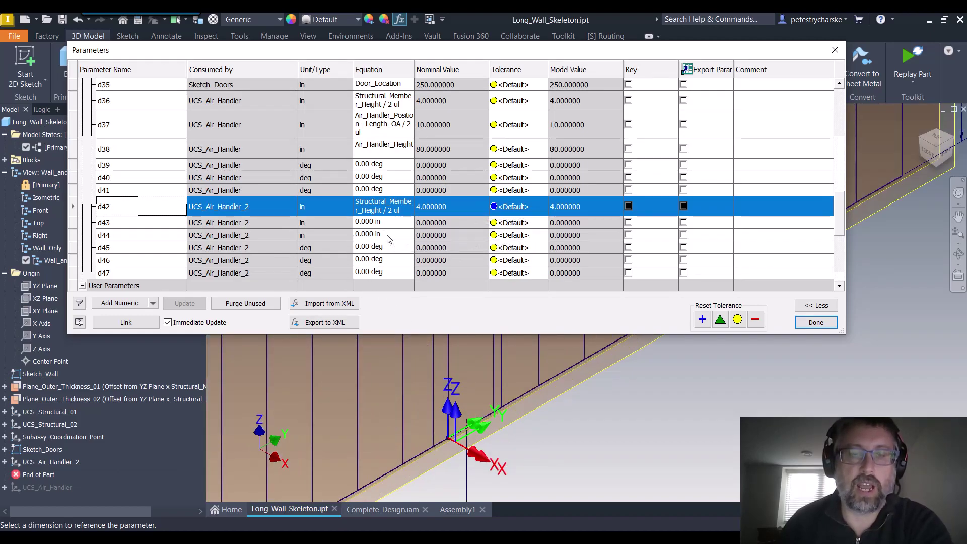
pyautogui.scroll(-2, 417, 431)
pyautogui.scroll(-3, 418, 431)
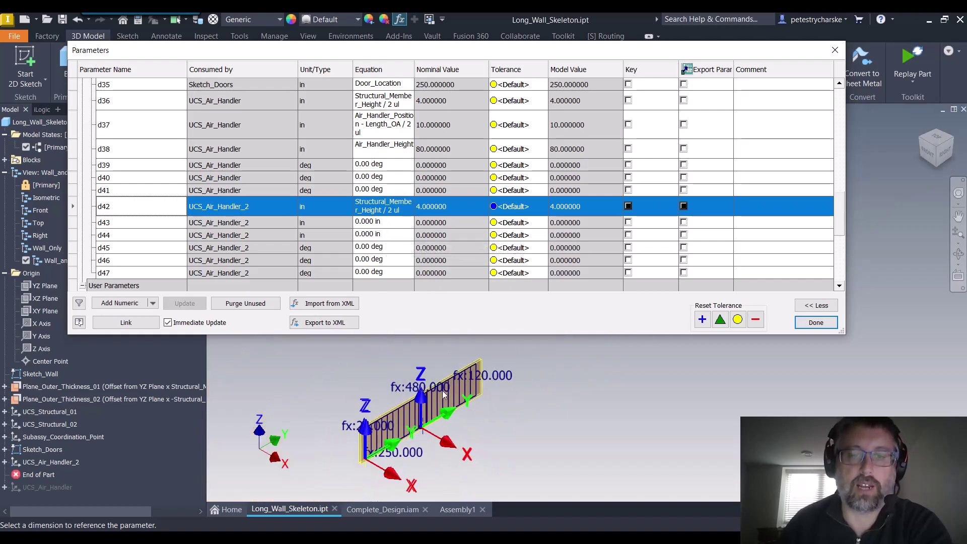
pyautogui.scroll(-3, 220, 250)
pyautogui.scroll(-3, 221, 250)
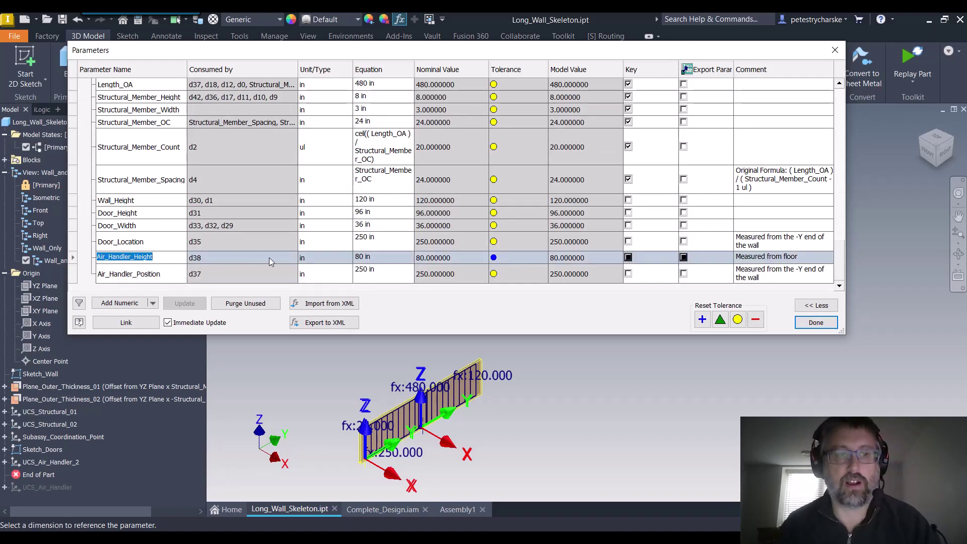
pyautogui.scroll(4, 425, 256)
pyautogui.scroll(1, 374, 244)
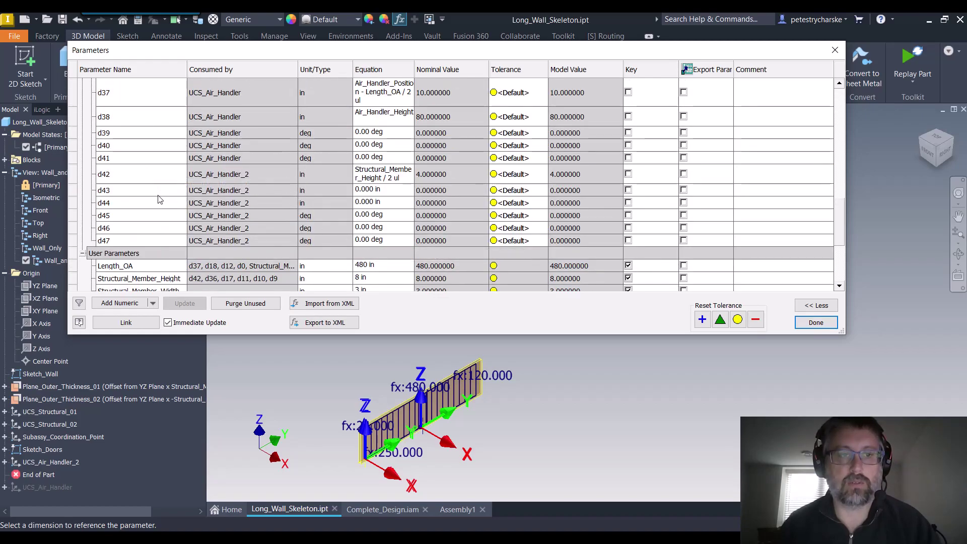
pyautogui.click(396, 206)
pyautogui.write('Air_Handler_Height')
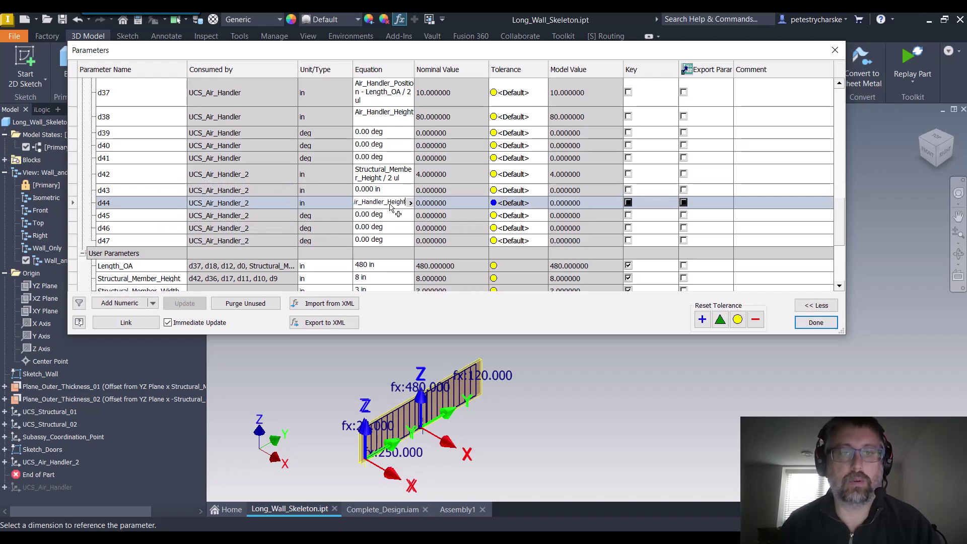
pyautogui.press('Return')
pyautogui.scroll(5, 427, 420)
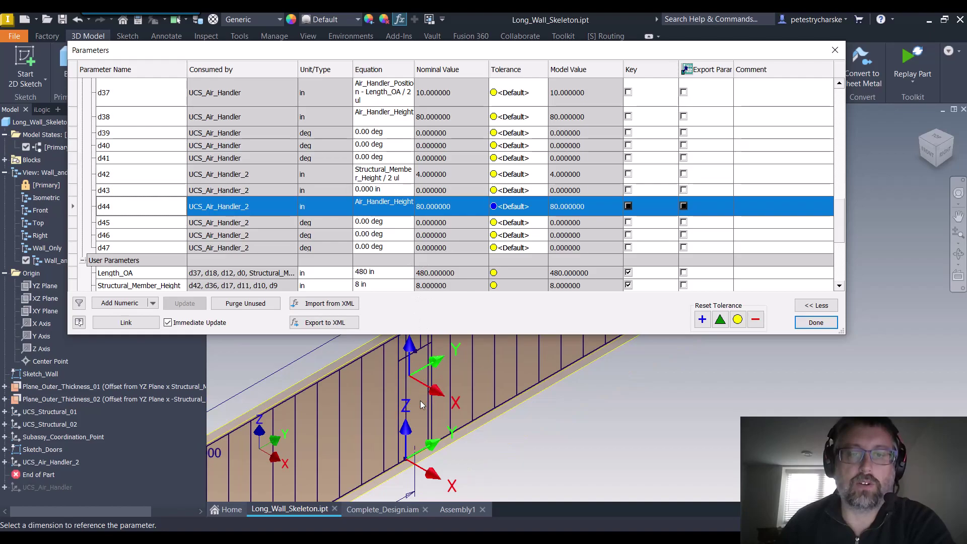
pyautogui.scroll(-3, 422, 406)
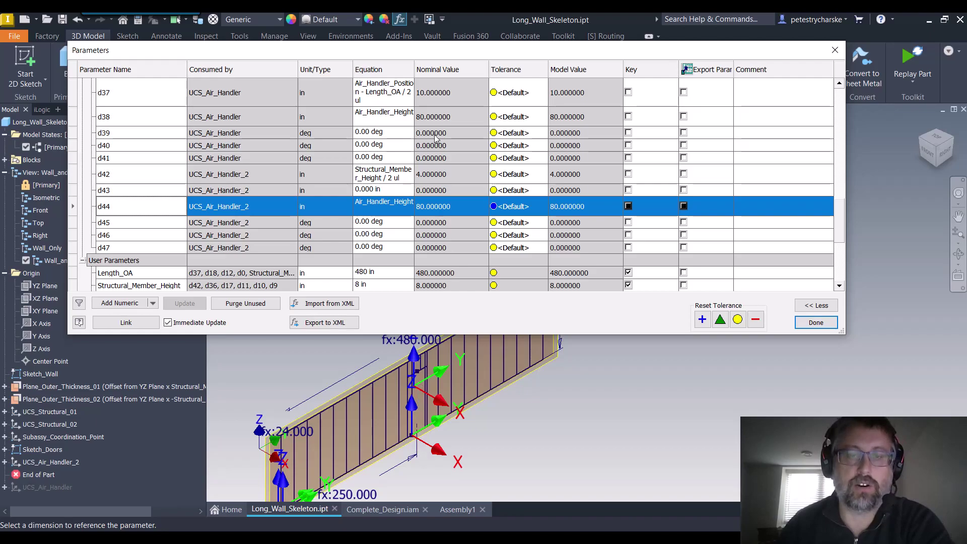
pyautogui.scroll(-5, 393, 216)
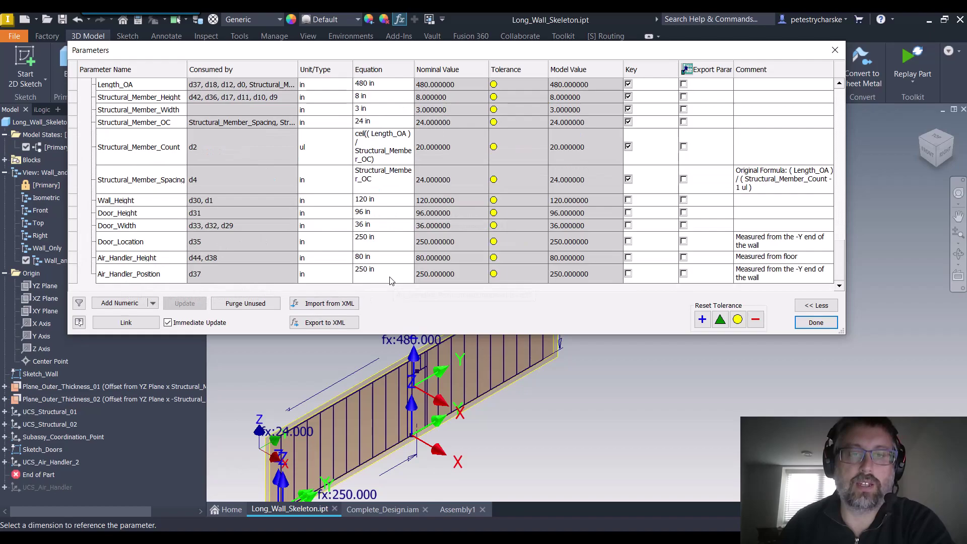
pyautogui.scroll(2, 379, 276)
pyautogui.scroll(3, 379, 277)
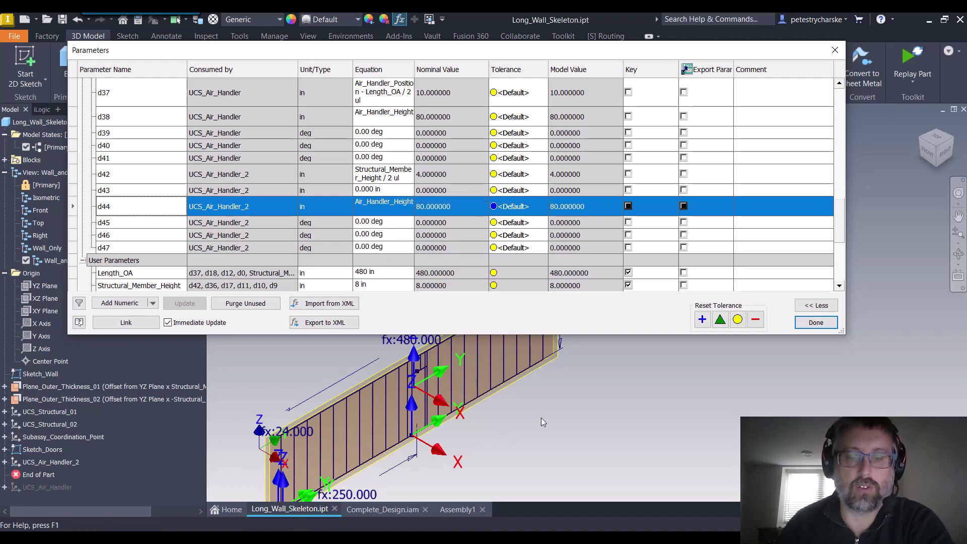
pyautogui.scroll(-5, 394, 266)
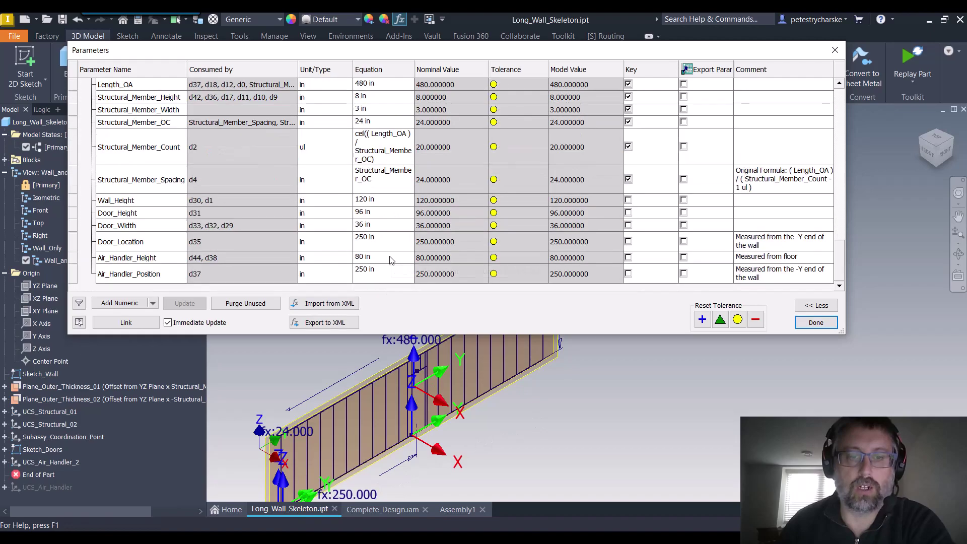
# Step: Set the d43 equation to Air_Handler_Position
pyautogui.click(169, 274)
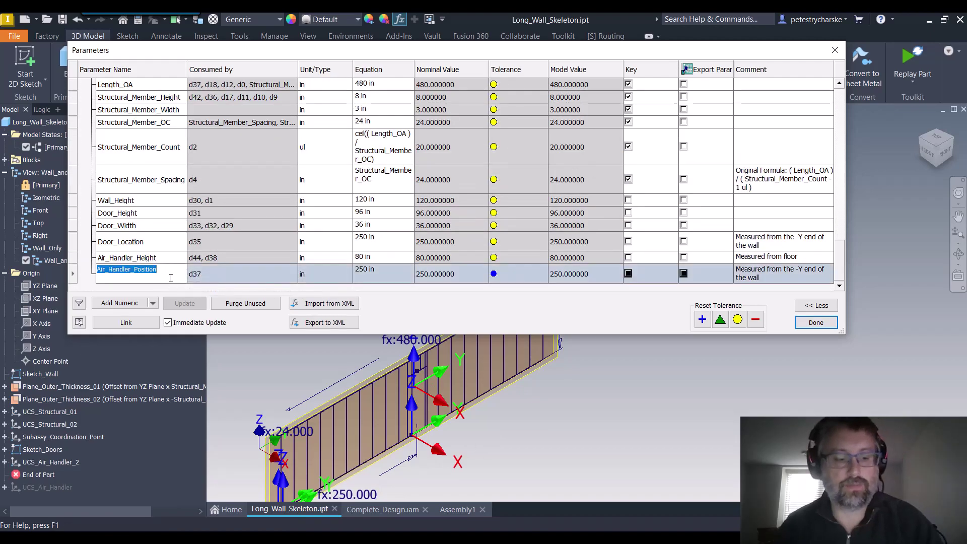
pyautogui.scroll(4, 318, 226)
pyautogui.scroll(1, 384, 208)
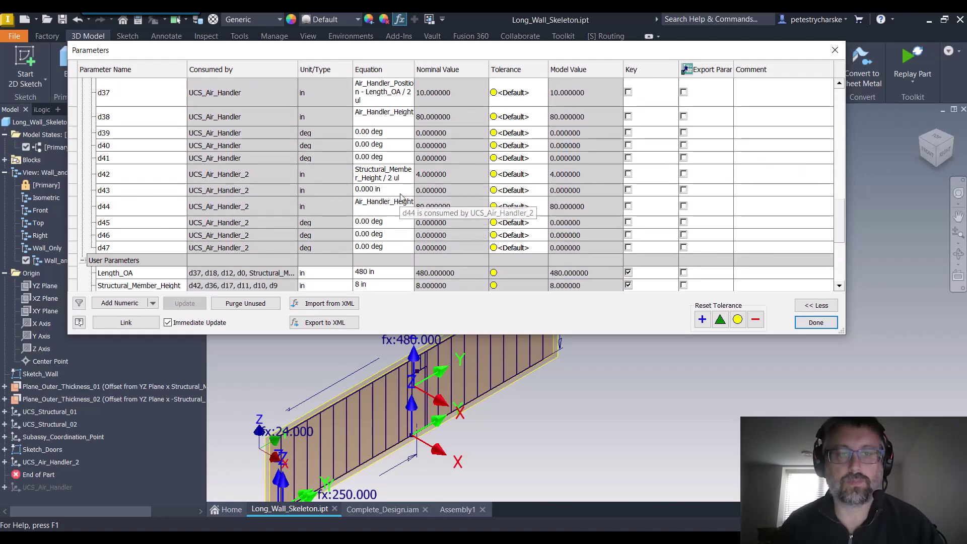
pyautogui.click(378, 190)
pyautogui.hotkey('ctrl', 'v')
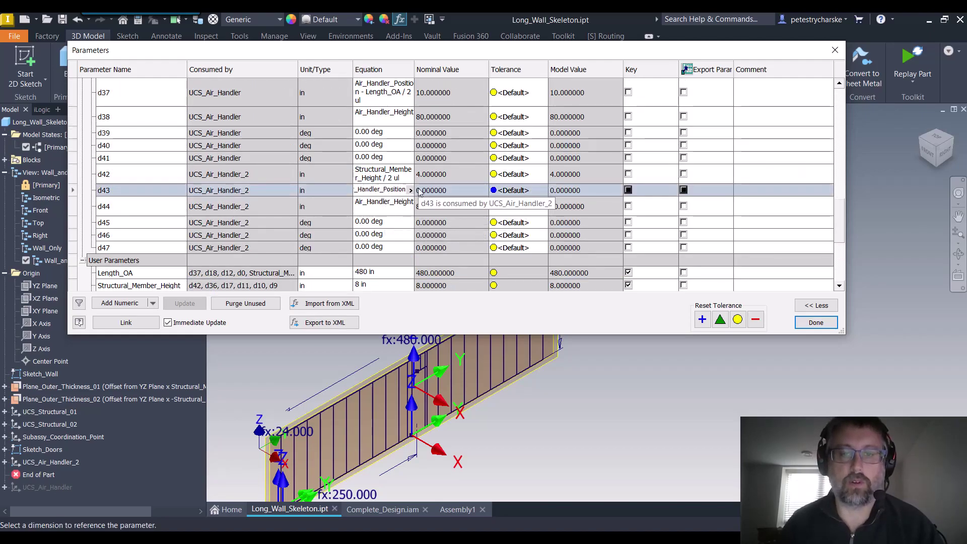
pyautogui.press('Return')
pyautogui.scroll(-2, 559, 381)
pyautogui.scroll(4, 456, 454)
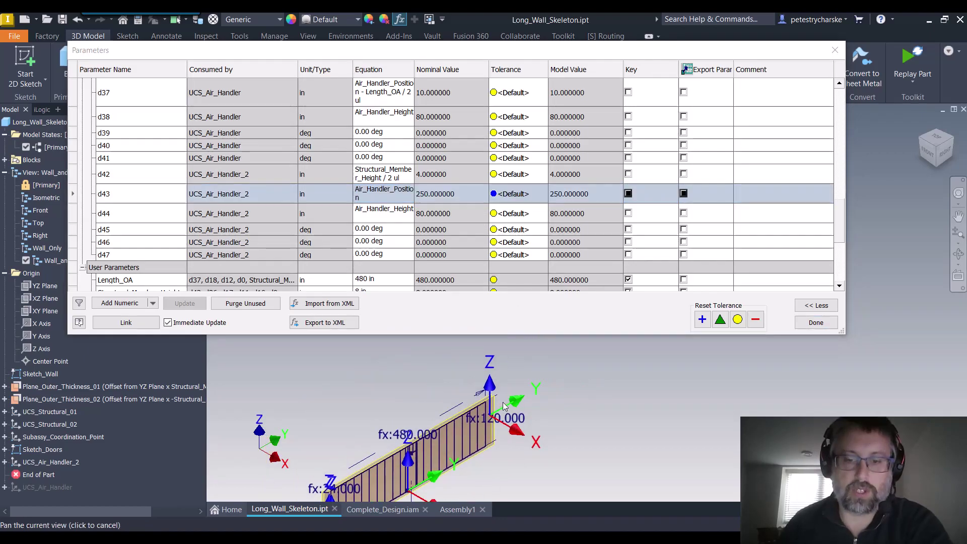
pyautogui.scroll(-2, 481, 448)
pyautogui.moveTo(481, 448); pyautogui.dragTo(534, 353, button='middle')
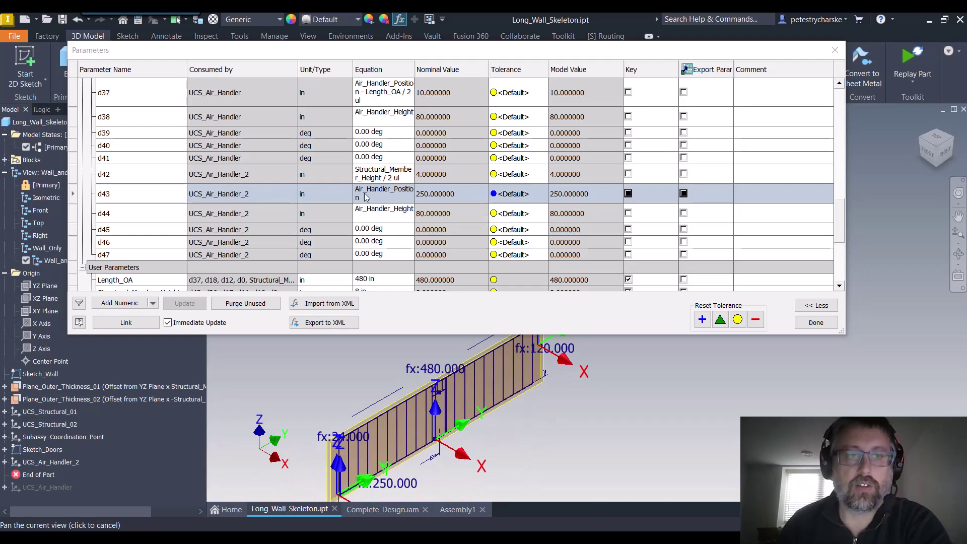
pyautogui.scroll(-3, 384, 233)
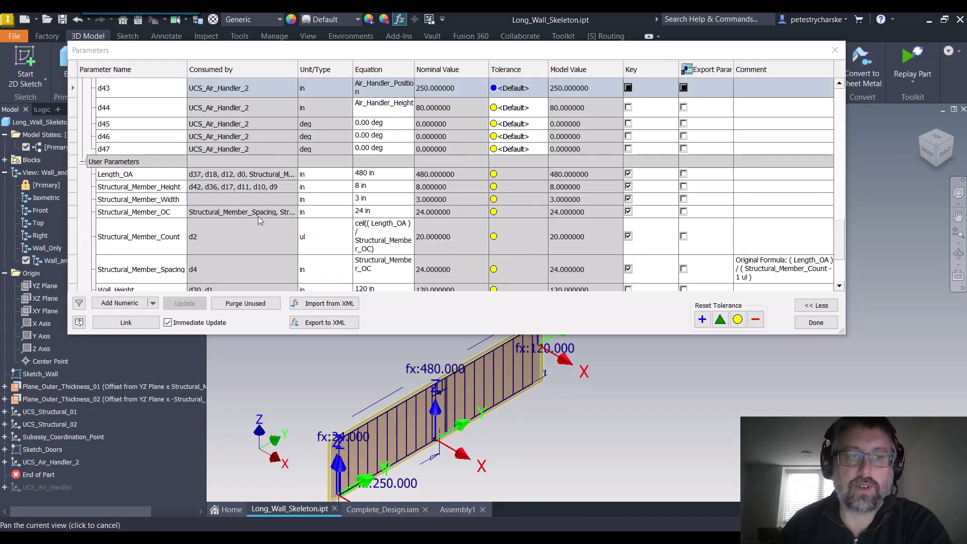
# Step: Extend d43 to Air_Handler_Position - Length_OA / 2 ul, giving 10 in
pyautogui.click(167, 175)
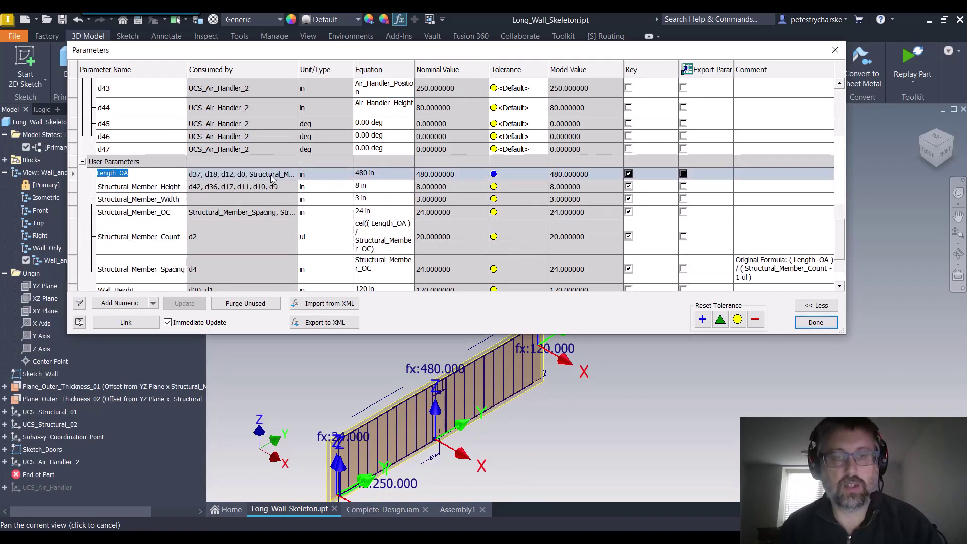
pyautogui.scroll(2, 402, 200)
pyautogui.moveTo(383, 194)
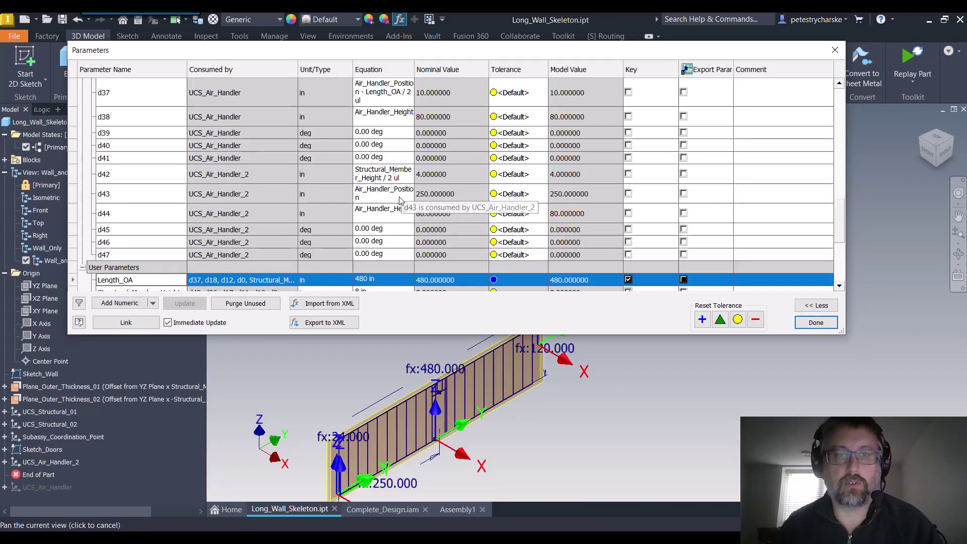
pyautogui.click(401, 196)
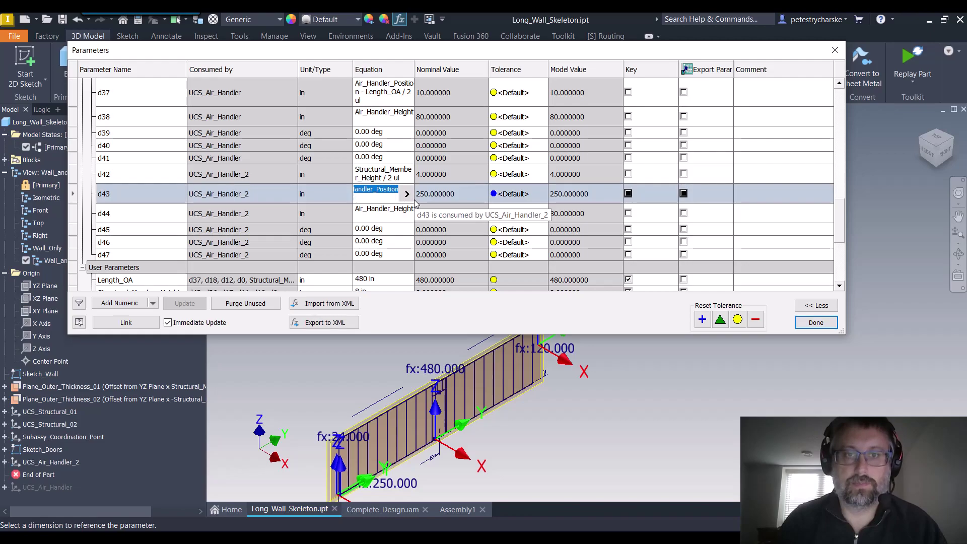
pyautogui.press('End')
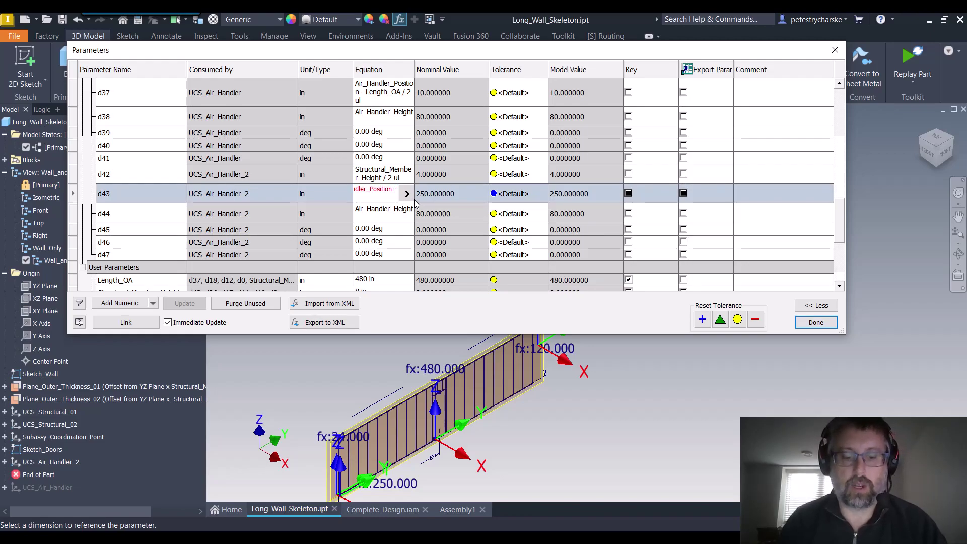
pyautogui.write('Length_OA')
pyautogui.press('Return')
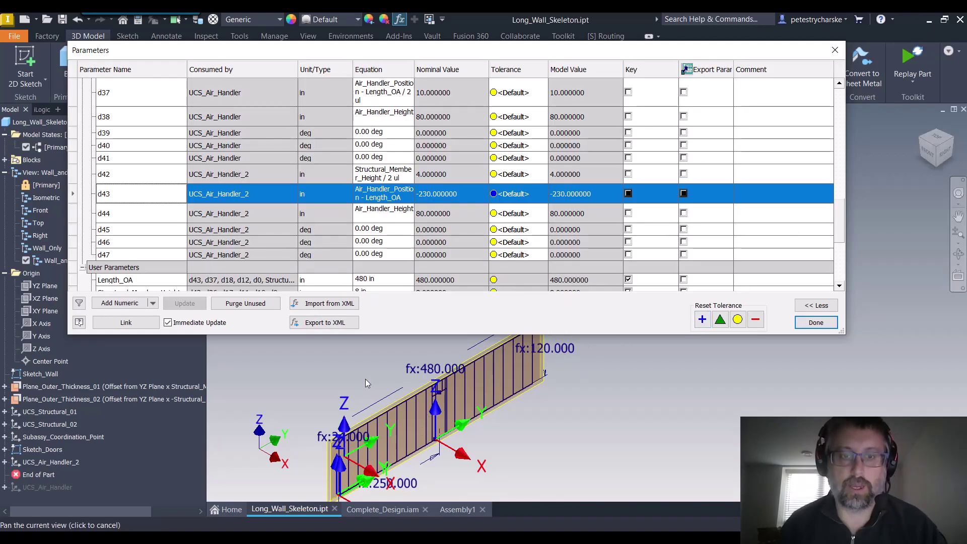
pyautogui.click(407, 198)
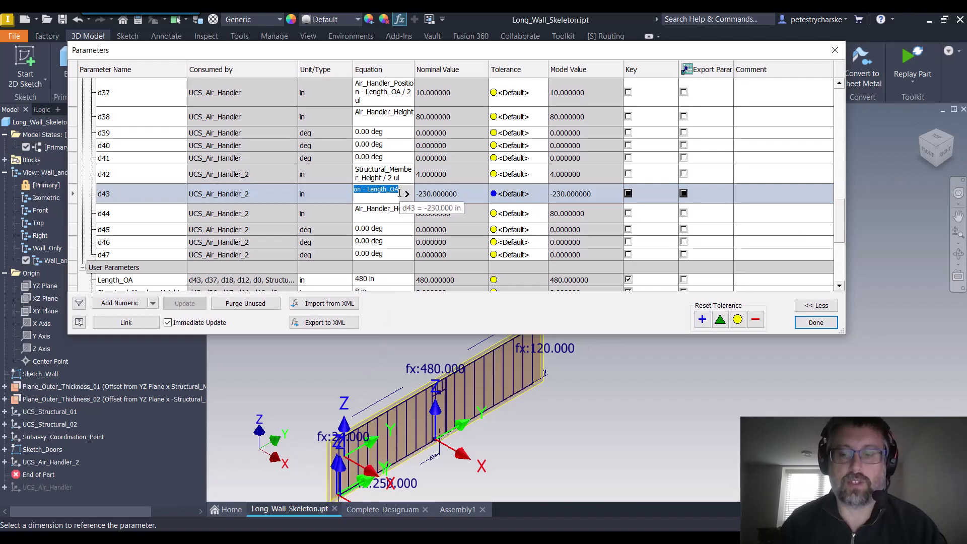
pyautogui.press('End')
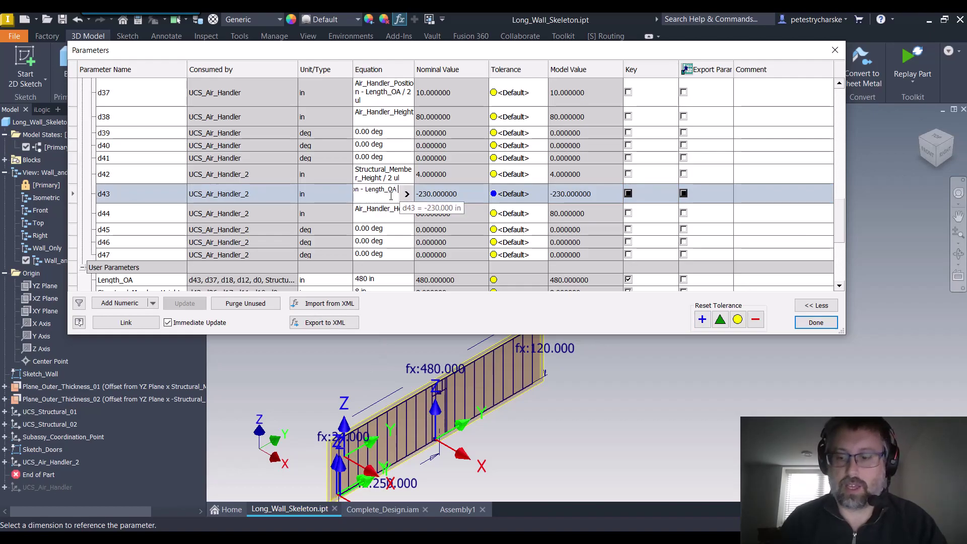
pyautogui.write('/ 2')
pyautogui.press('Return')
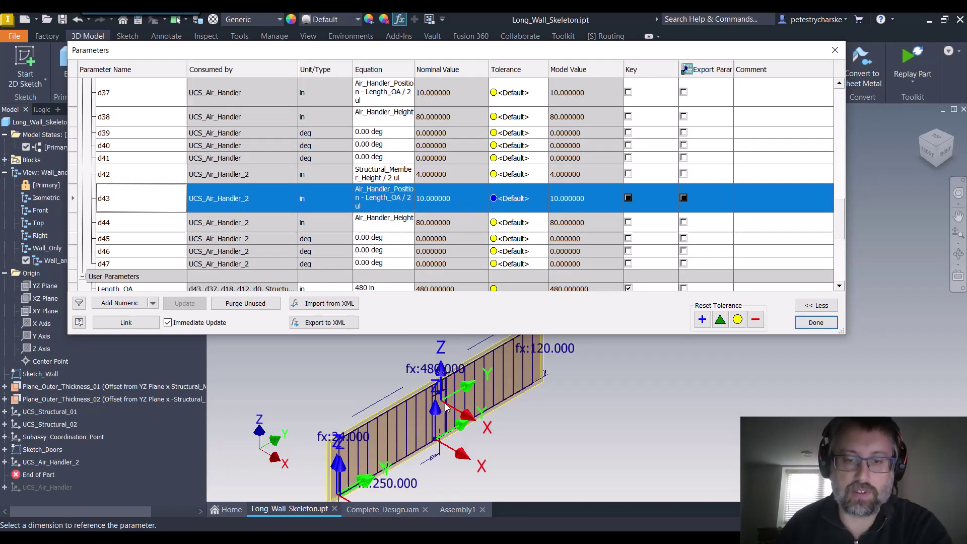
pyautogui.scroll(-2, 401, 201)
pyautogui.scroll(-2, 345, 259)
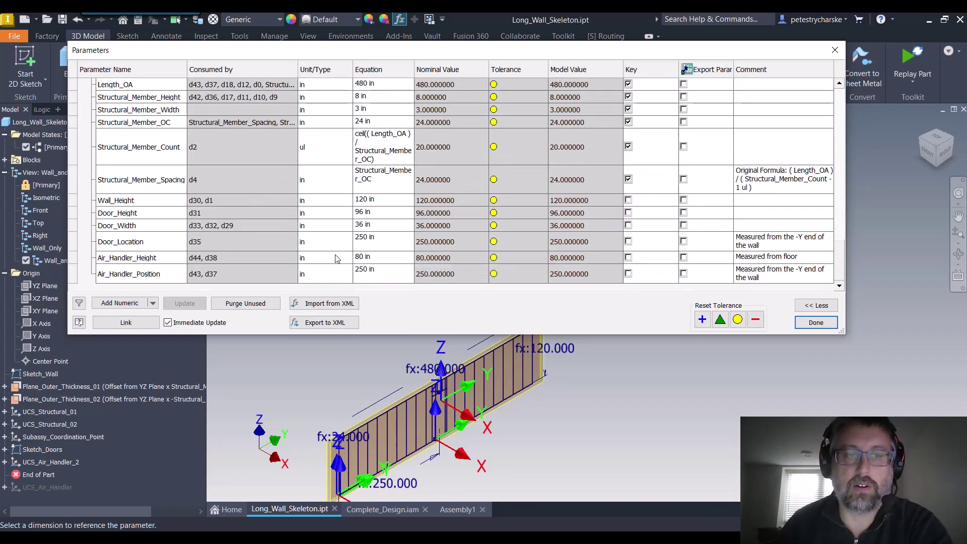
# Step: Set Air_Handler_Position to 350 in and close the Parameters dialog
pyautogui.click(379, 271)
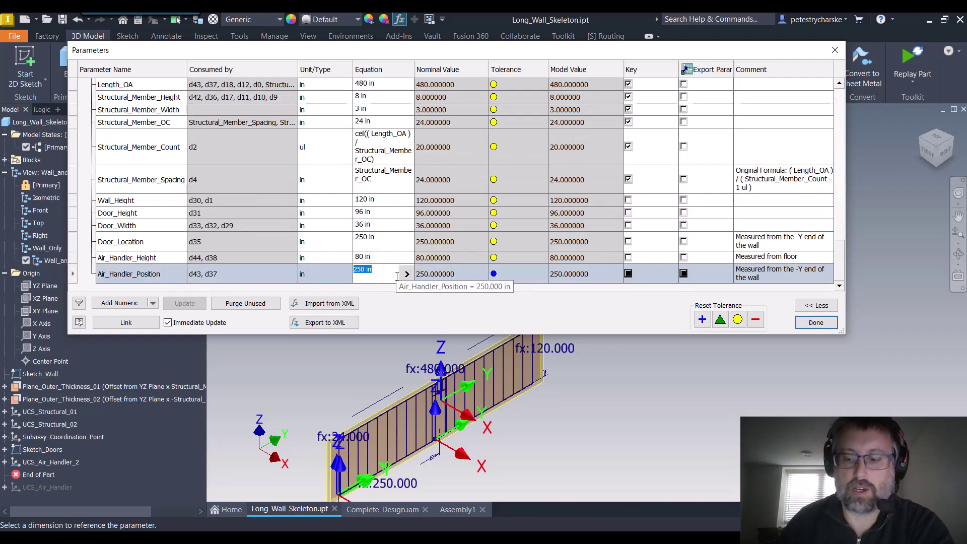
pyautogui.write('350')
pyautogui.press('Return')
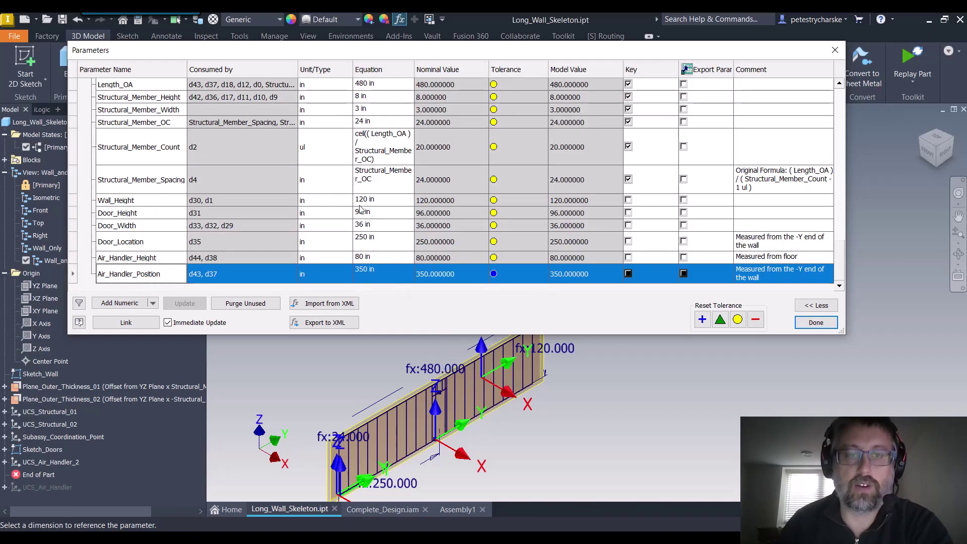
pyautogui.click(811, 326)
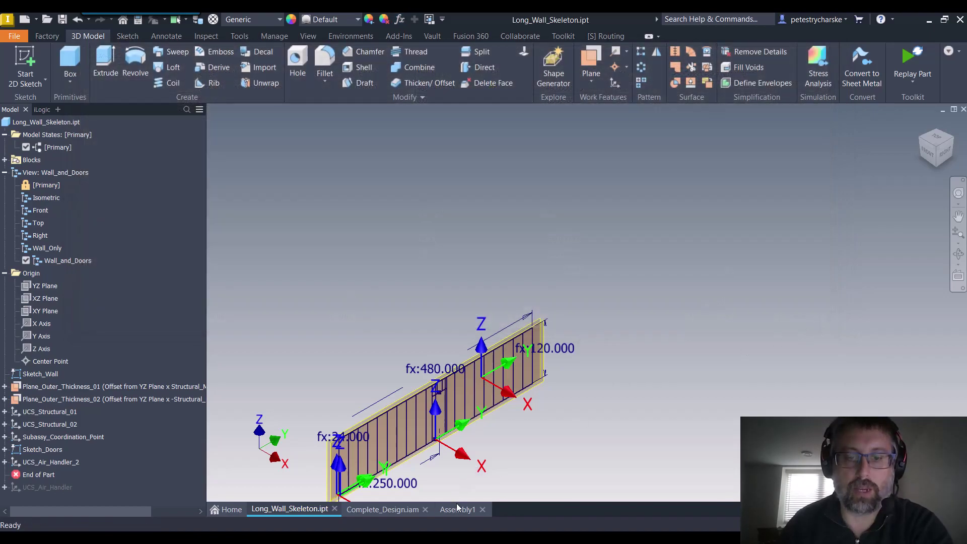
# Step: Place one Air_Handler_Sample.ipt from the Equipment folder into Assembly1 beside the wall
pyautogui.click(457, 508)
pyautogui.rightClick(403, 255)
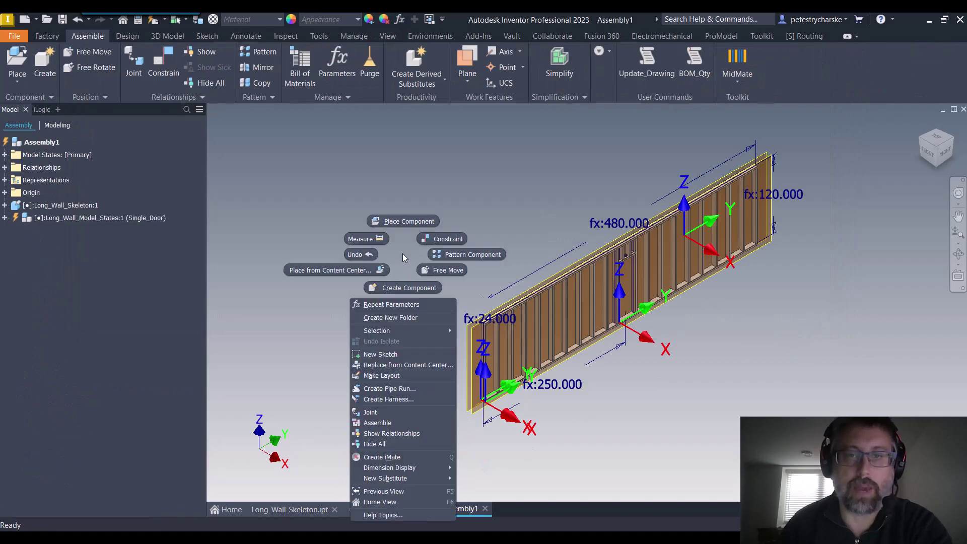
pyautogui.click(404, 223)
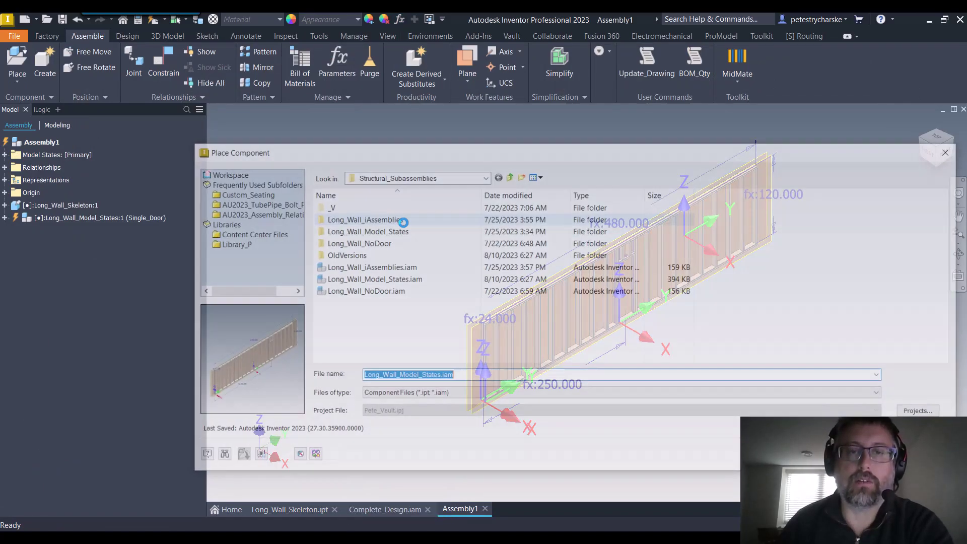
pyautogui.click(510, 176)
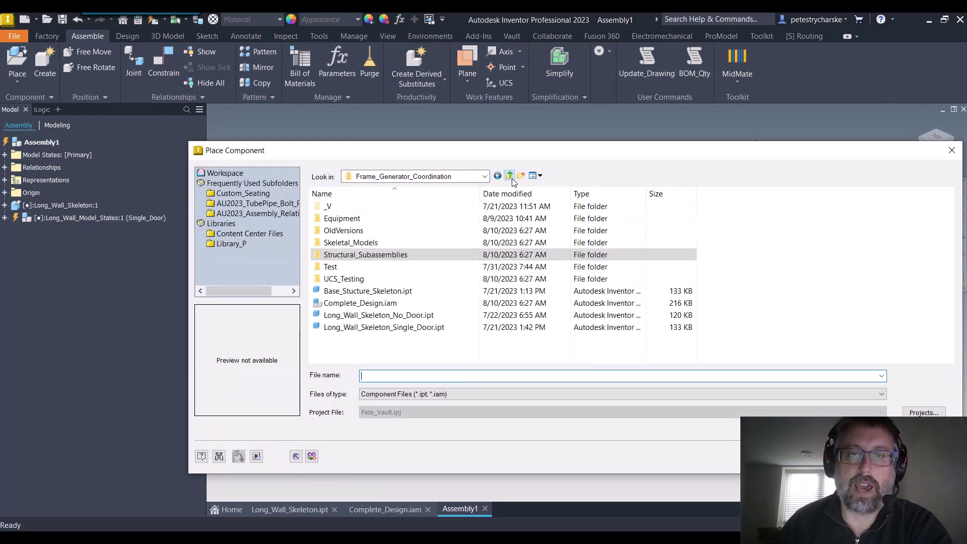
pyautogui.doubleClick(367, 220)
pyautogui.click(337, 219)
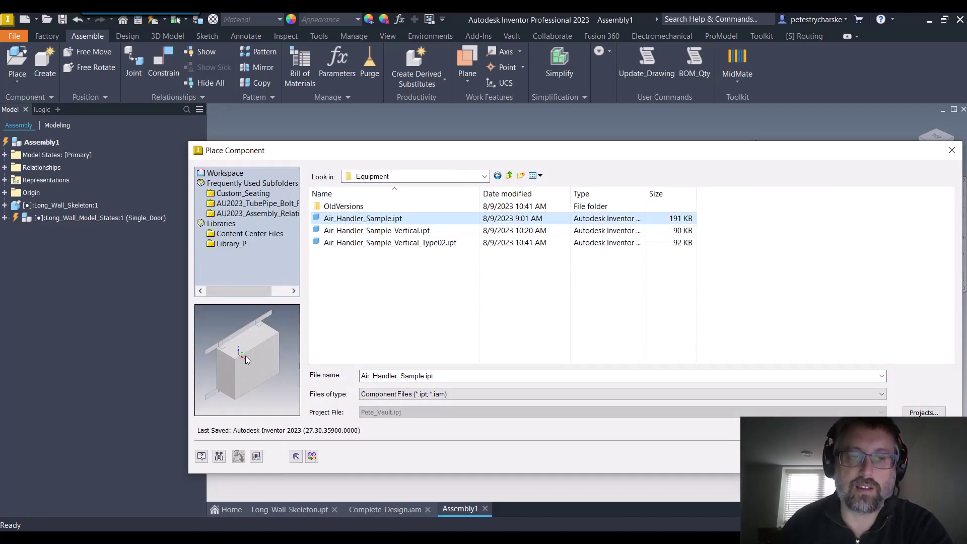
pyautogui.doubleClick(391, 218)
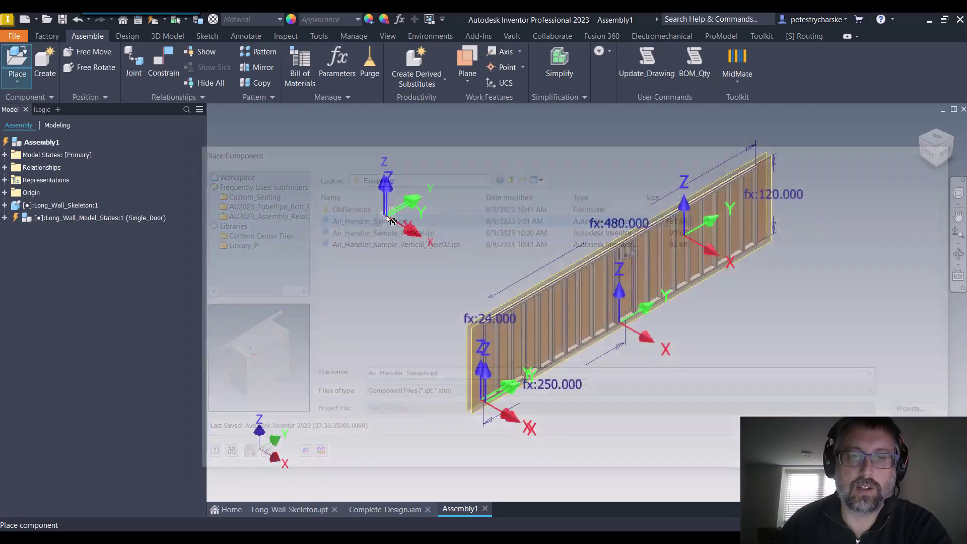
pyautogui.click(489, 186)
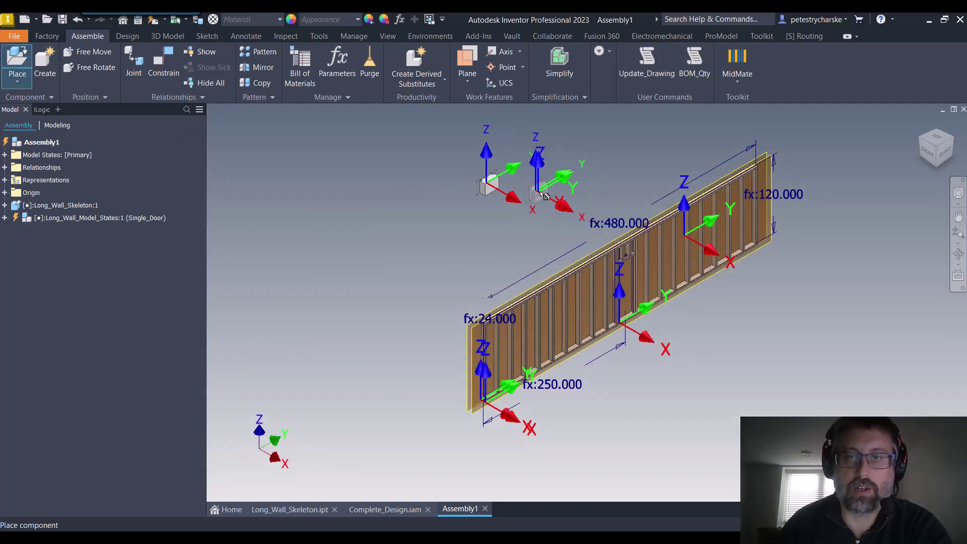
pyautogui.rightClick(557, 185)
# Step: Constrain Air_Handler_Sample's UCS onto the wall skeleton's air-handler UCS
pyautogui.click(601, 187)
pyautogui.rightClick(420, 227)
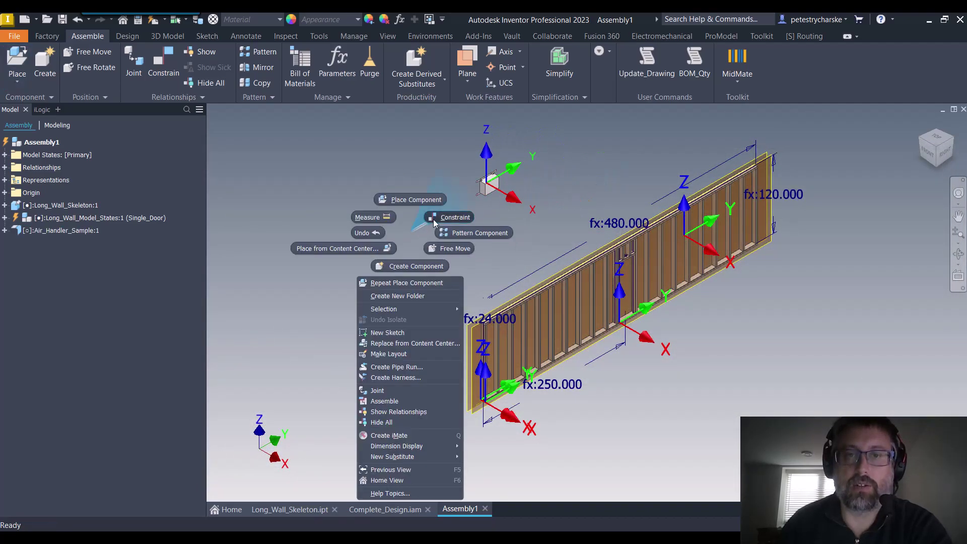
pyautogui.click(435, 223)
pyautogui.click(334, 132)
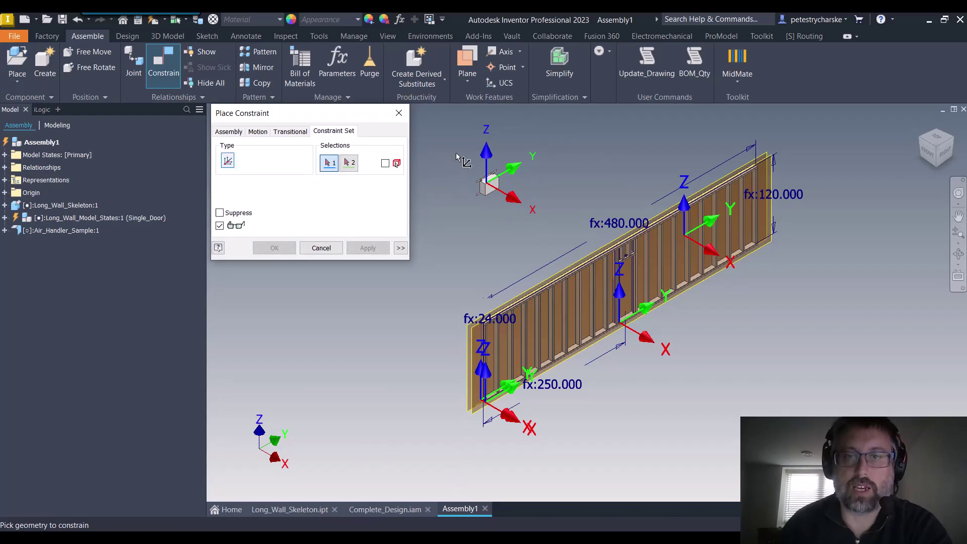
pyautogui.click(484, 157)
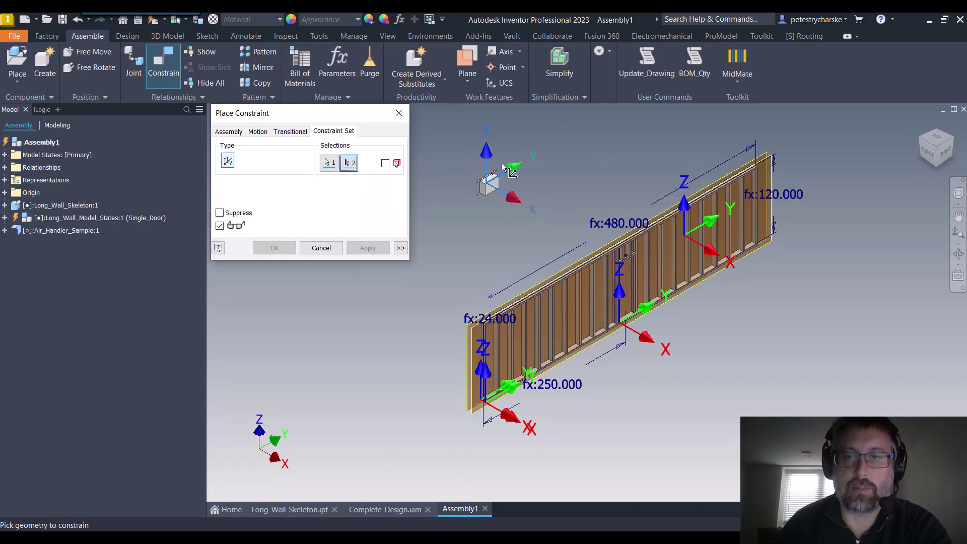
pyautogui.click(684, 220)
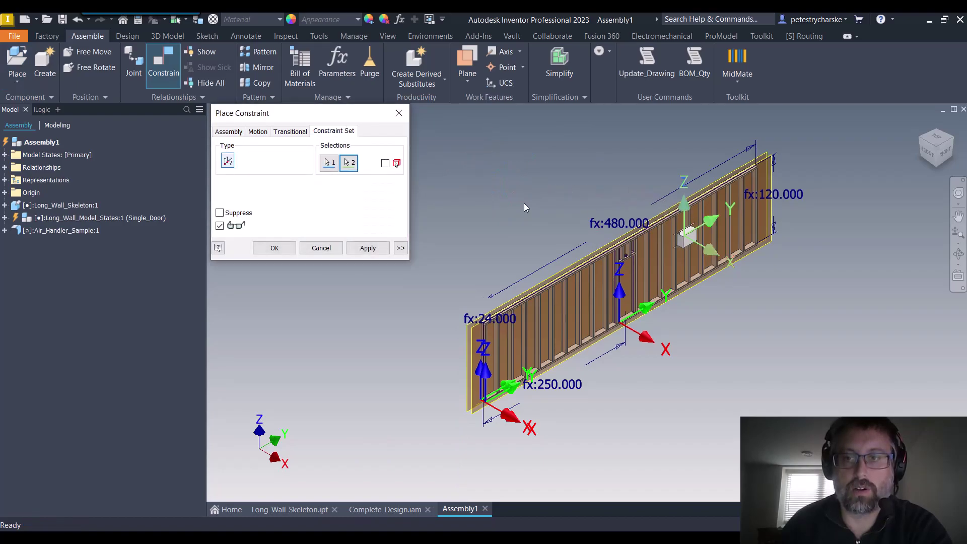
pyautogui.click(275, 248)
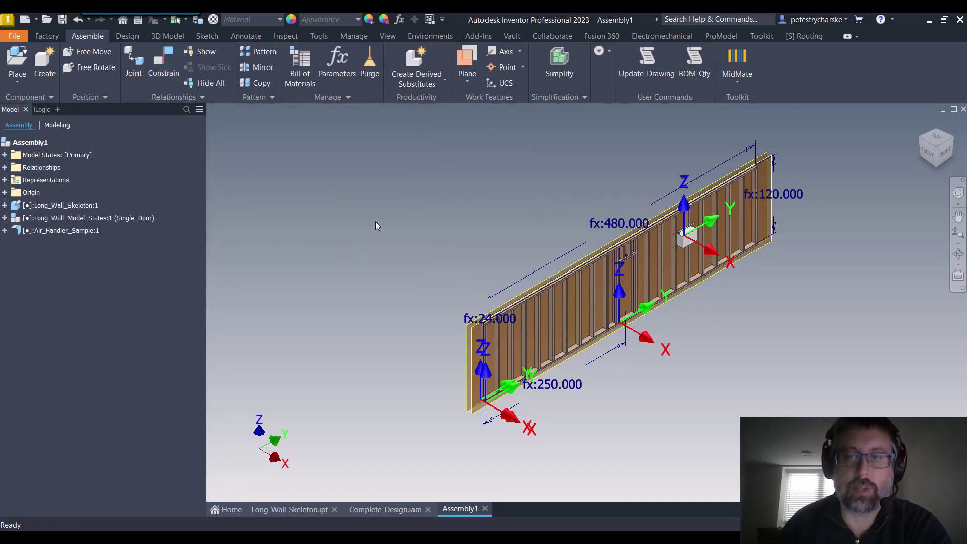
# Step: In Long_Wall_Skeleton.ipt, set Air_Handler_Position to 300 in and close Parameters
pyautogui.click(299, 510)
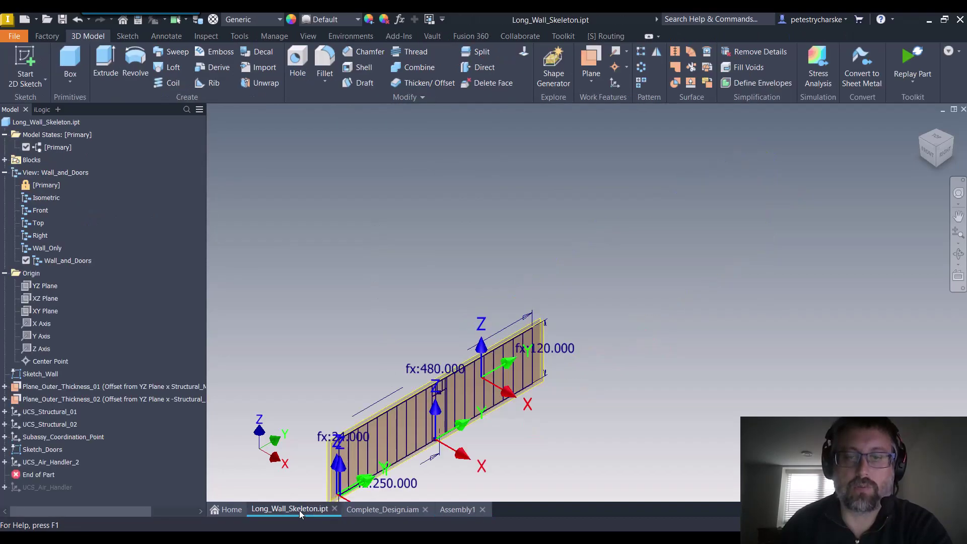
pyautogui.click(398, 19)
pyautogui.scroll(-5, 284, 182)
pyautogui.scroll(-5, 283, 181)
pyautogui.scroll(-5, 283, 185)
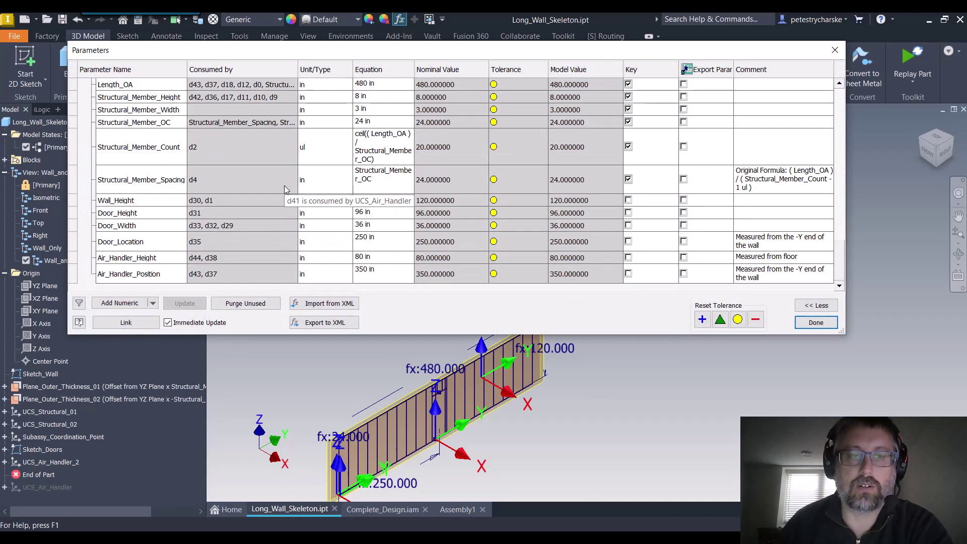
pyautogui.click(382, 274)
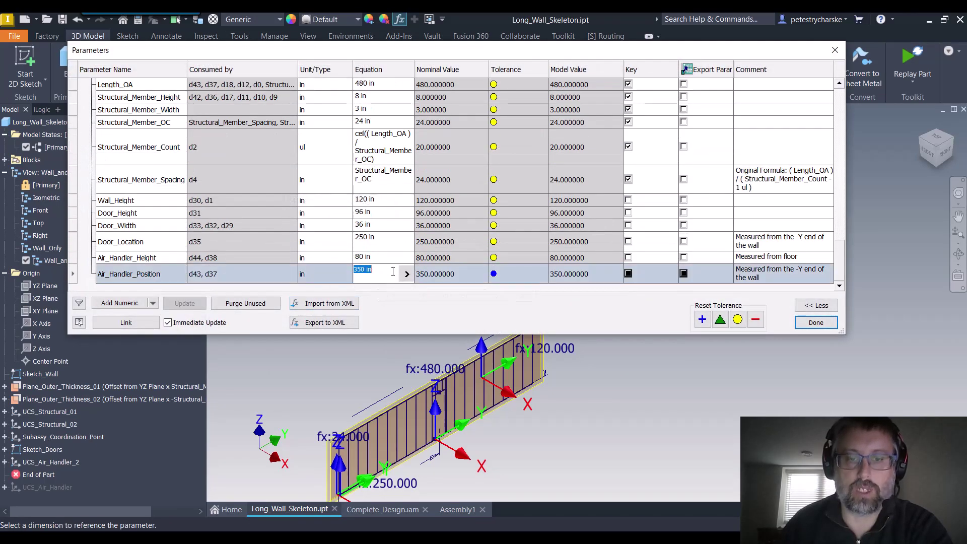
pyautogui.write('300')
pyautogui.press('Return')
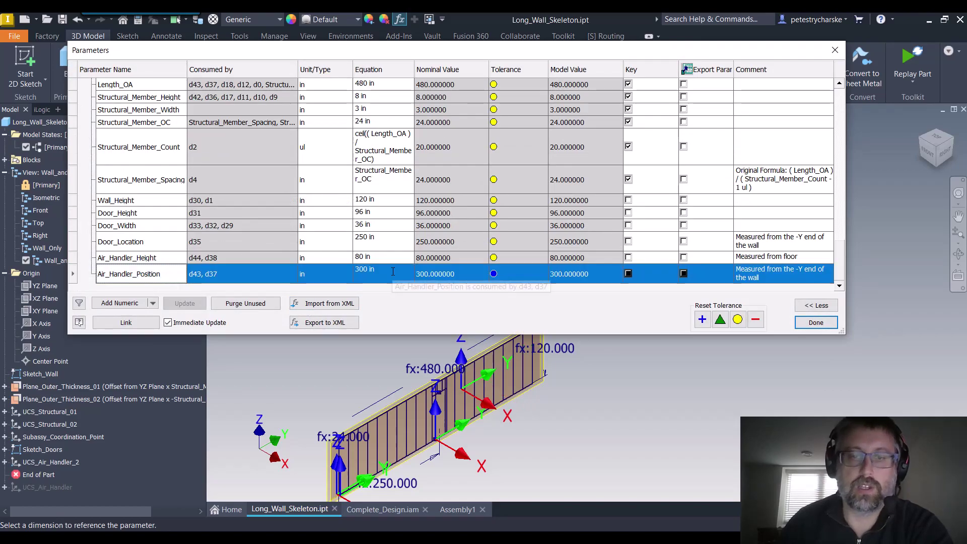
pyautogui.click(817, 323)
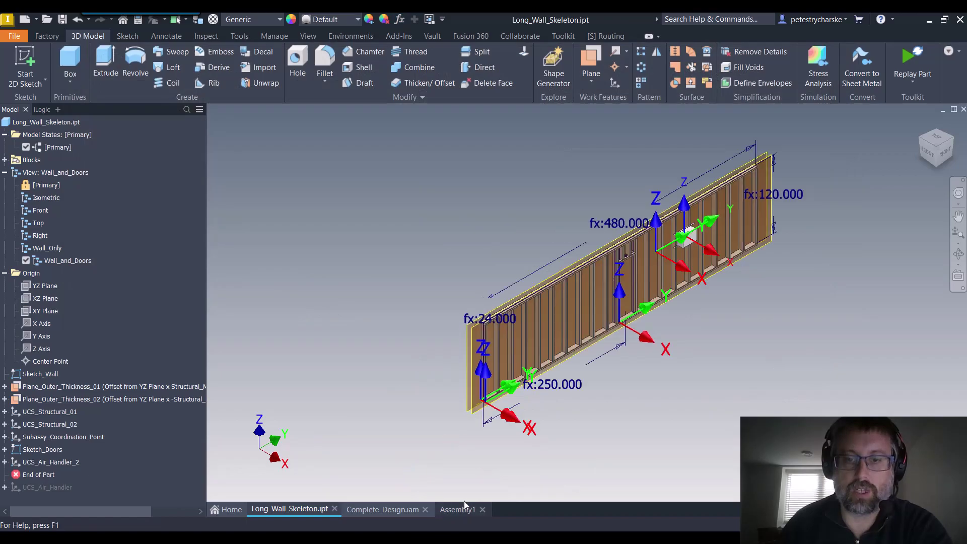
# Step: Run Local Update on Assembly1 so the air handler moves to 300 in
pyautogui.click(459, 509)
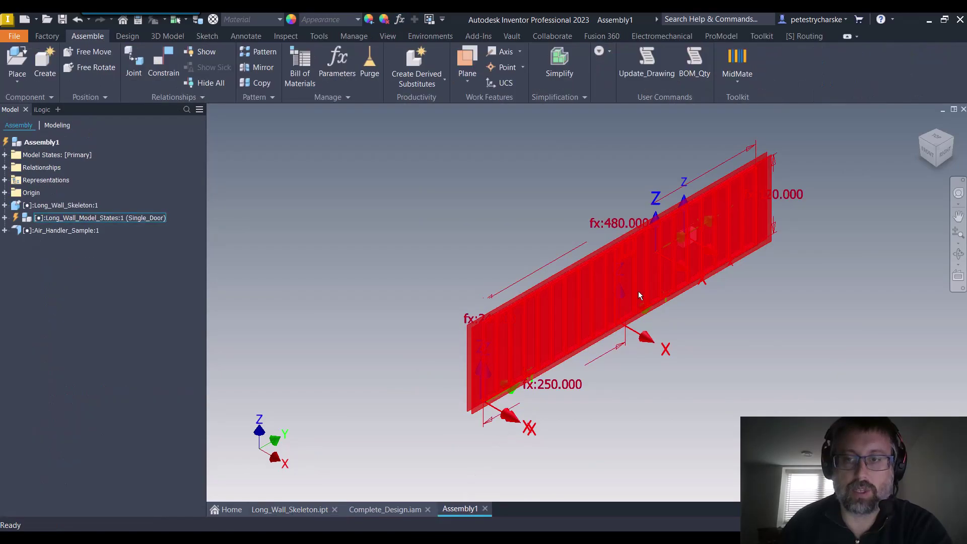
pyautogui.click(153, 22)
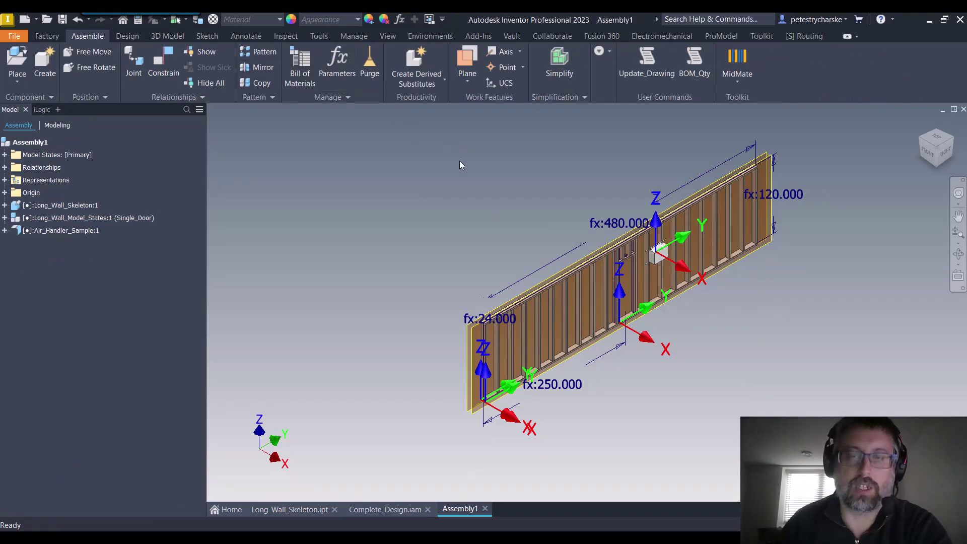